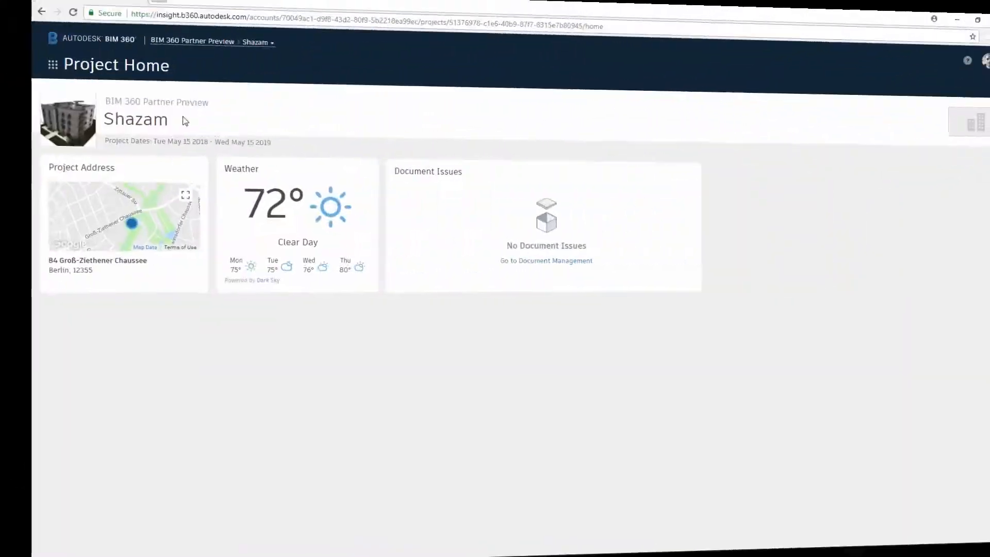
Step: Open the Shazam project's Document Management and choose Precast Details.dwg for upload to the Structure folder
{"action": "left_click", "coordinate": [19, 75]}
{"action": "left_click", "coordinate": [111, 126]}
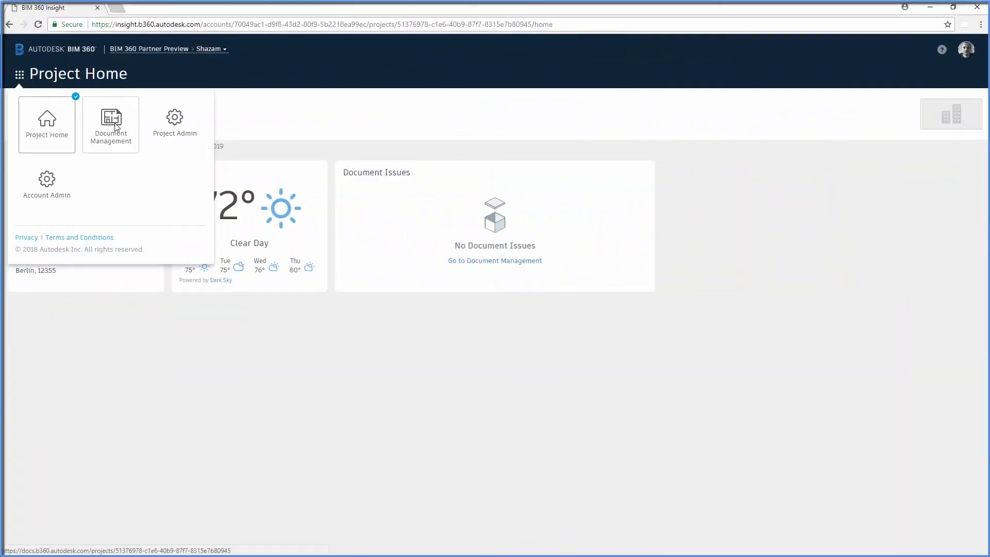
{"action": "left_click", "coordinate": [237, 109]}
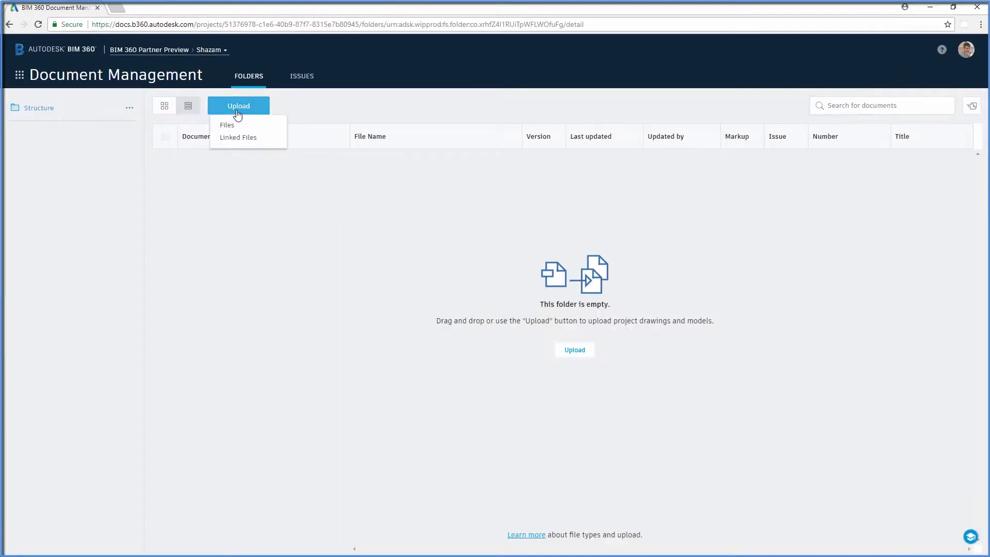
{"action": "left_click", "coordinate": [230, 127]}
{"action": "double_click", "coordinate": [390, 218]}
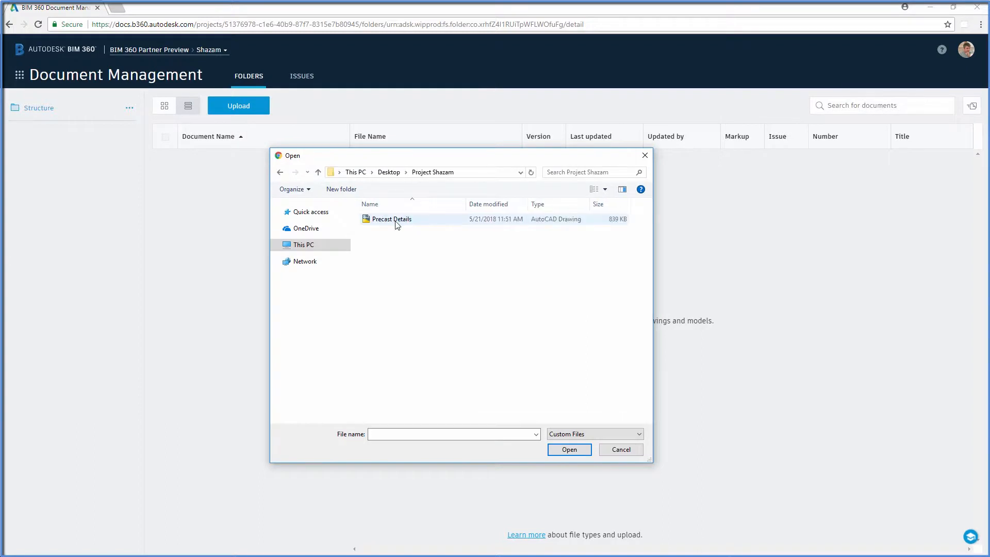
{"action": "left_click", "coordinate": [396, 221]}
{"action": "left_click", "coordinate": [571, 449]}
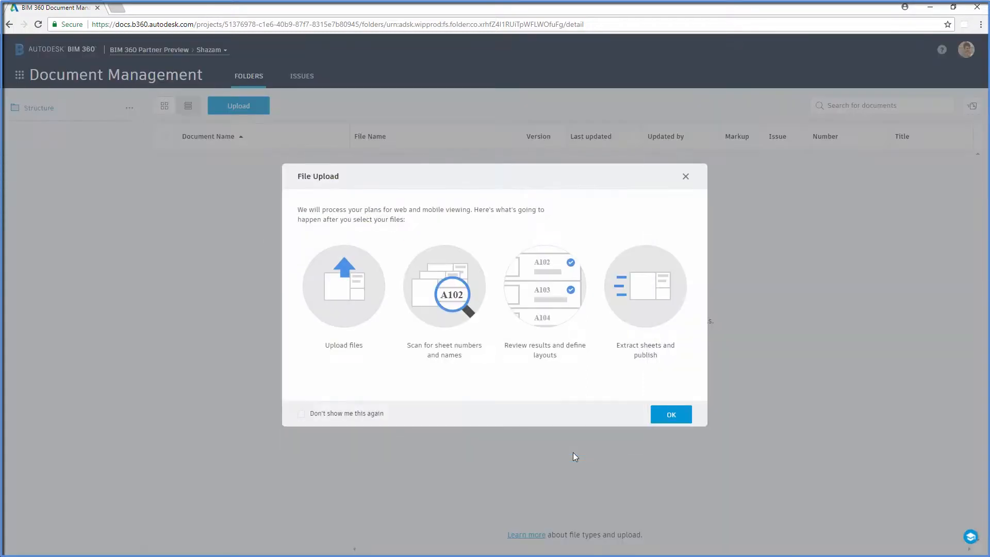
Step: Process and publish the uploaded Precast Details.dwg and show the published documents
{"action": "left_click", "coordinate": [661, 417]}
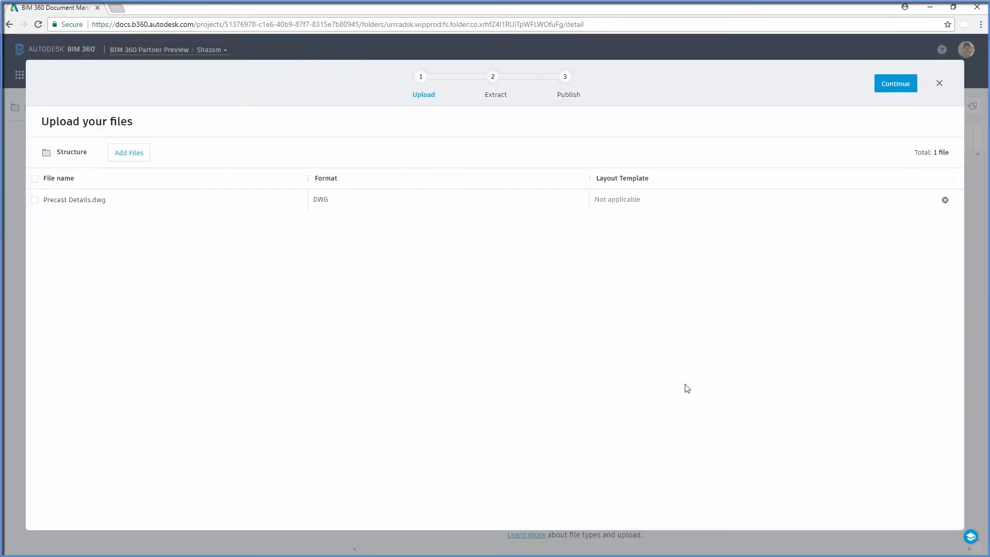
{"action": "left_click", "coordinate": [890, 96]}
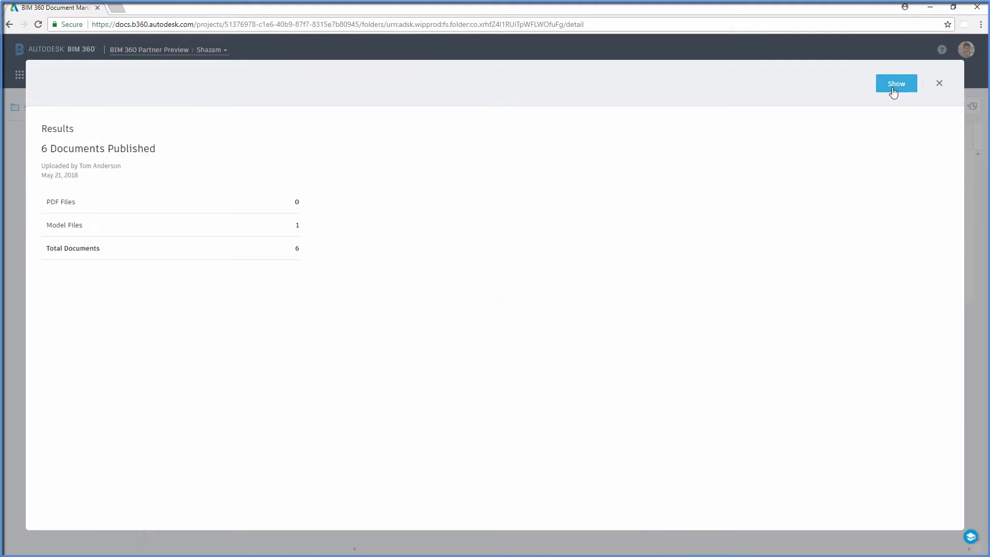
{"action": "left_click", "coordinate": [895, 86]}
Step: Review the Precast Wall Shop Drawing and the connection detail sheets after it in the Plans Structure folder, and close the viewer
{"action": "left_click", "coordinate": [164, 106]}
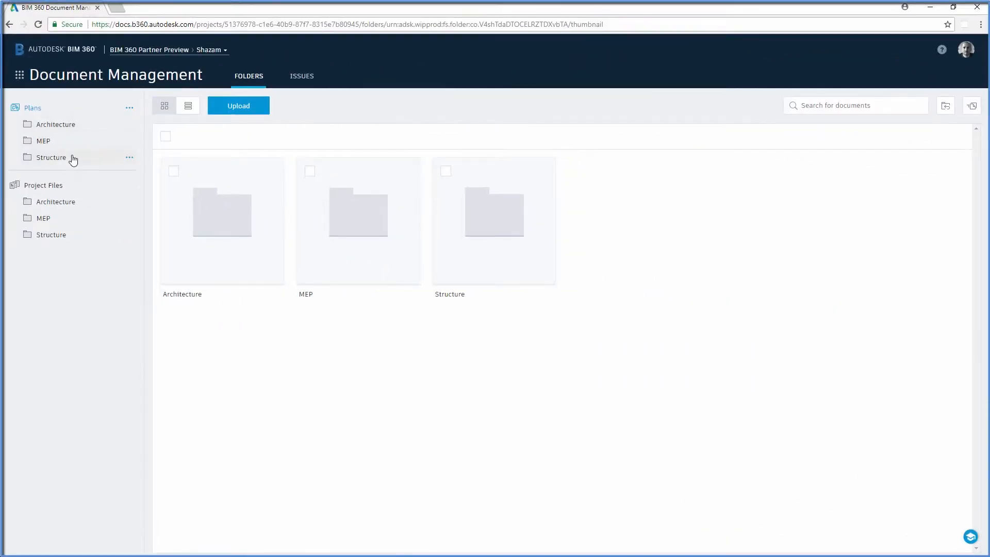
{"action": "left_click", "coordinate": [72, 157]}
{"action": "left_click", "coordinate": [334, 224]}
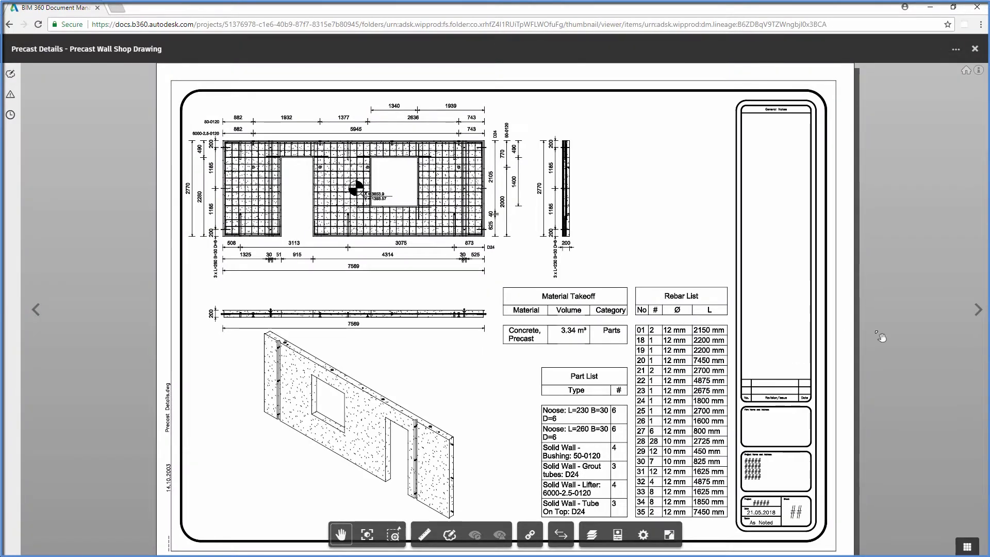
{"action": "left_click", "coordinate": [976, 311]}
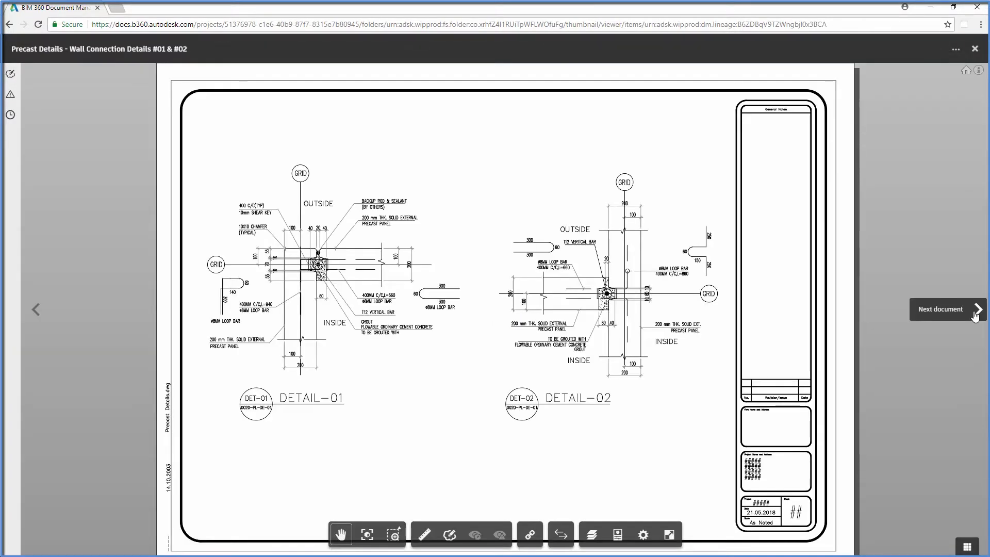
{"action": "left_click", "coordinate": [975, 311]}
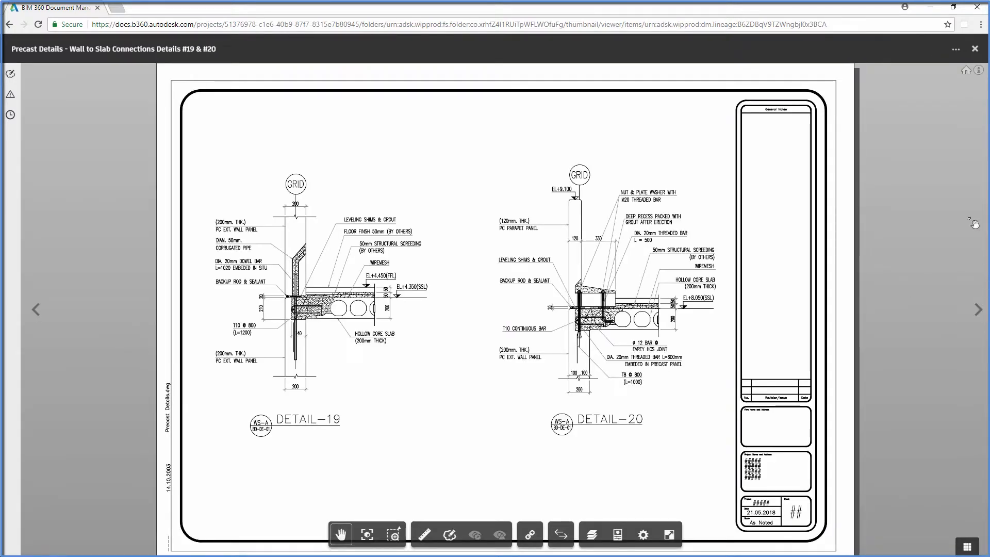
{"action": "left_click", "coordinate": [975, 50]}
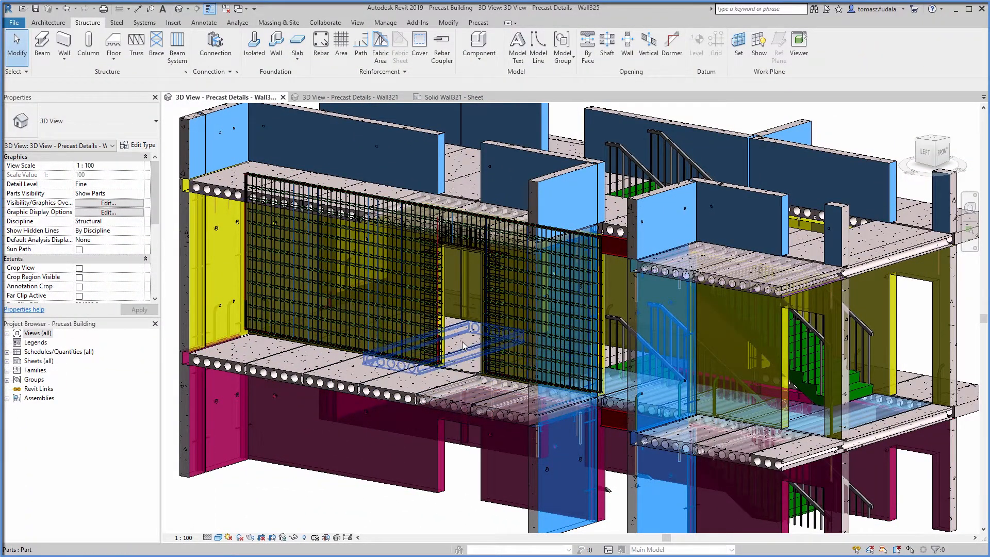
Step: In Revit, examine the reinforcement in the Wall325 and Wall321 3D views and the Solid Wall321 sheet, returning to the Wall325 view
{"action": "scroll", "coordinate": [462, 343], "scroll_direction": "up", "scroll_amount": 5}
{"action": "scroll", "coordinate": [461, 341], "scroll_direction": "up", "scroll_amount": 3}
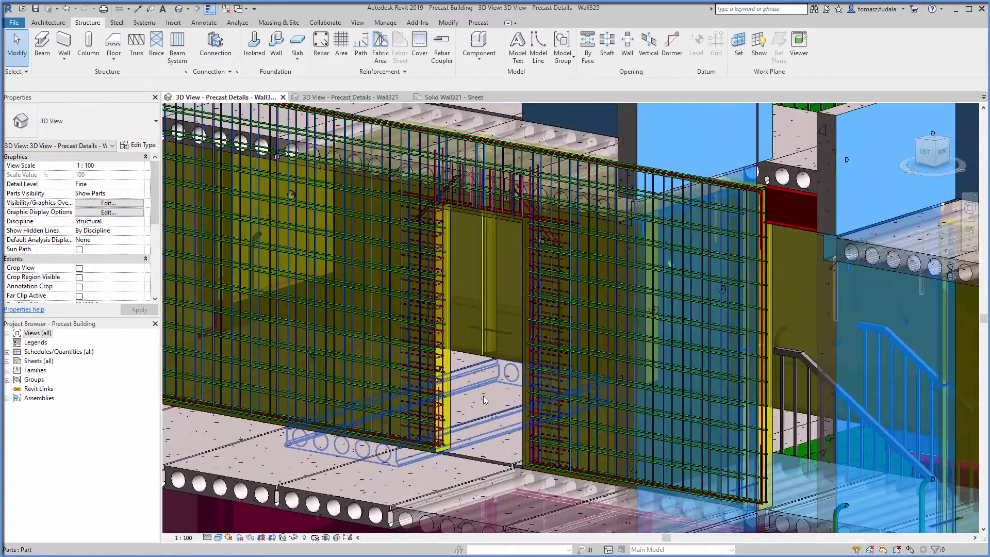
{"action": "mouse_move", "coordinate": [483, 395]}
{"action": "middle_mouse_down", "text": "shift"}
{"action": "mouse_move", "coordinate": [476, 336]}
{"action": "mouse_move", "coordinate": [477, 387]}
{"action": "middle_mouse_up", "text": "shift"}
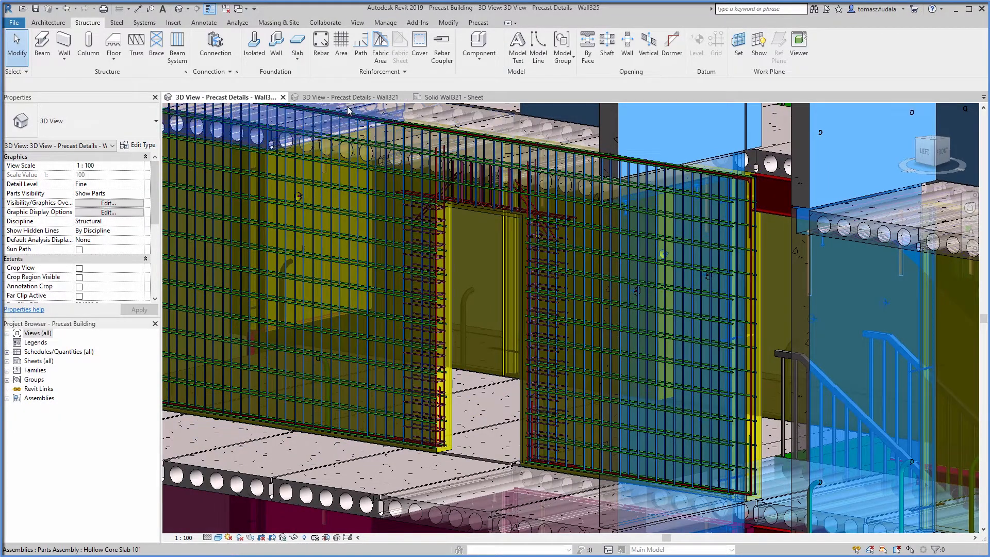
{"action": "left_click", "coordinate": [348, 97]}
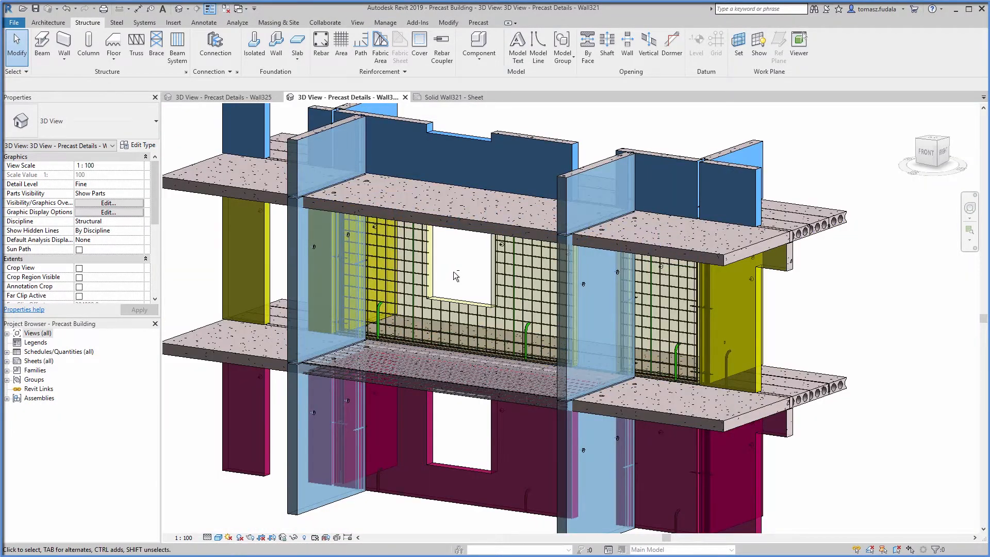
{"action": "middle_click_drag", "start_coordinate": [453, 271], "coordinate": [614, 242], "text": "shift"}
{"action": "left_click", "coordinate": [439, 96]}
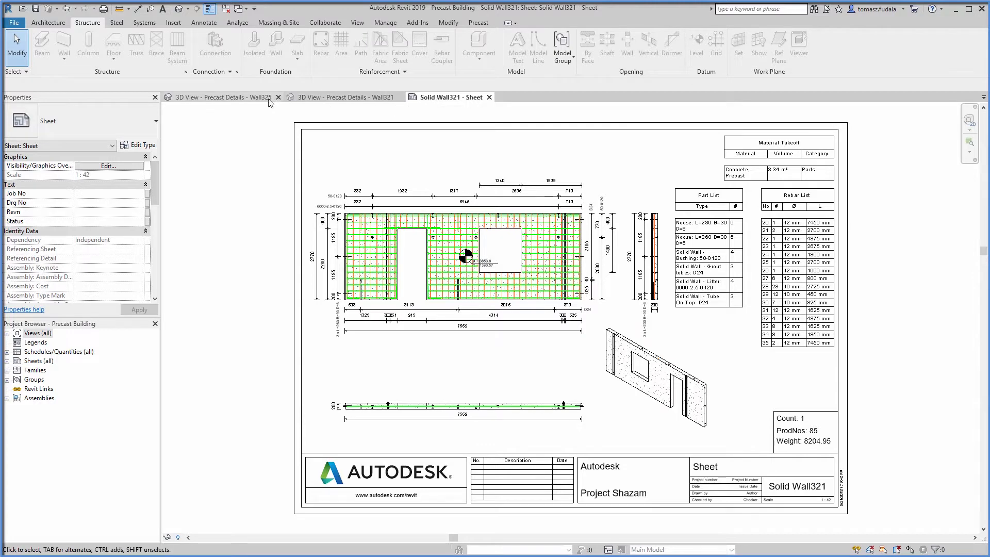
{"action": "left_click", "coordinate": [244, 98]}
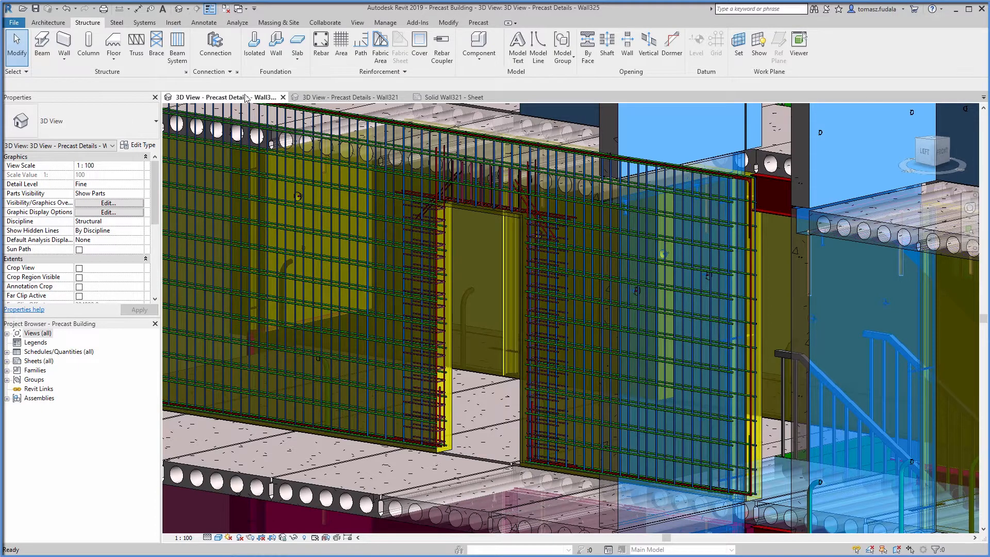
Step: Add the 3D view Precast Details - Wall321 to the Precast Designs publish set and save the publish settings
{"action": "left_click", "coordinate": [340, 27]}
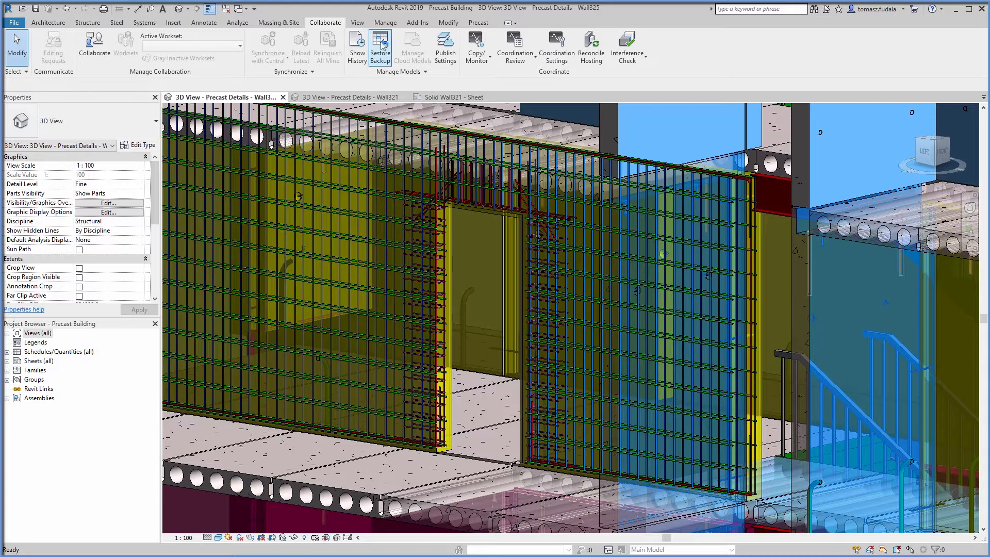
{"action": "left_click", "coordinate": [447, 57]}
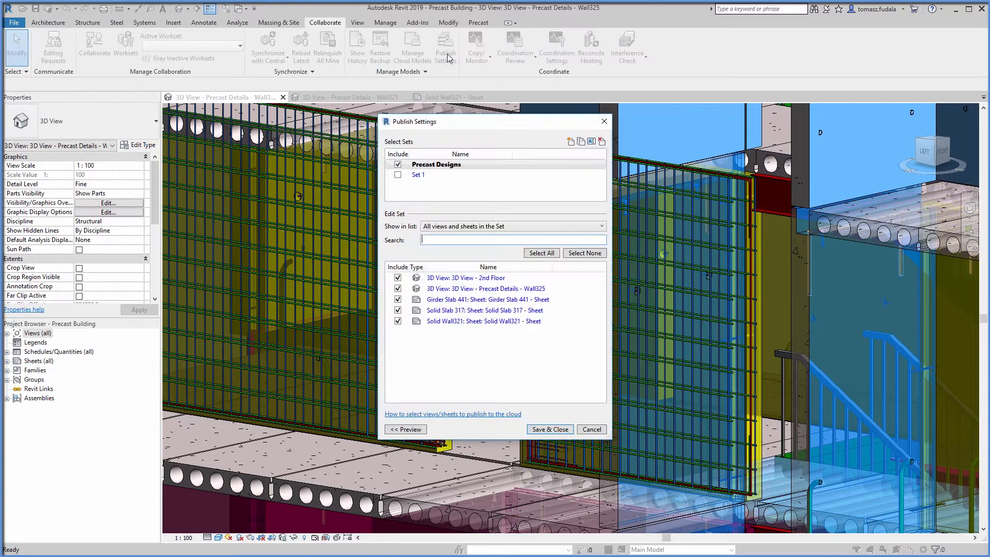
{"action": "left_click", "coordinate": [521, 227]}
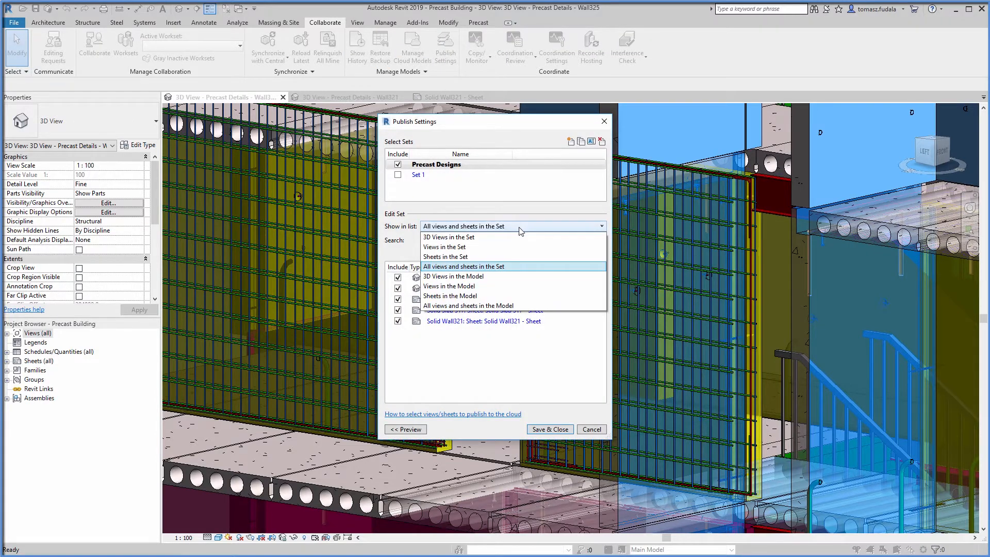
{"action": "left_click", "coordinate": [500, 278]}
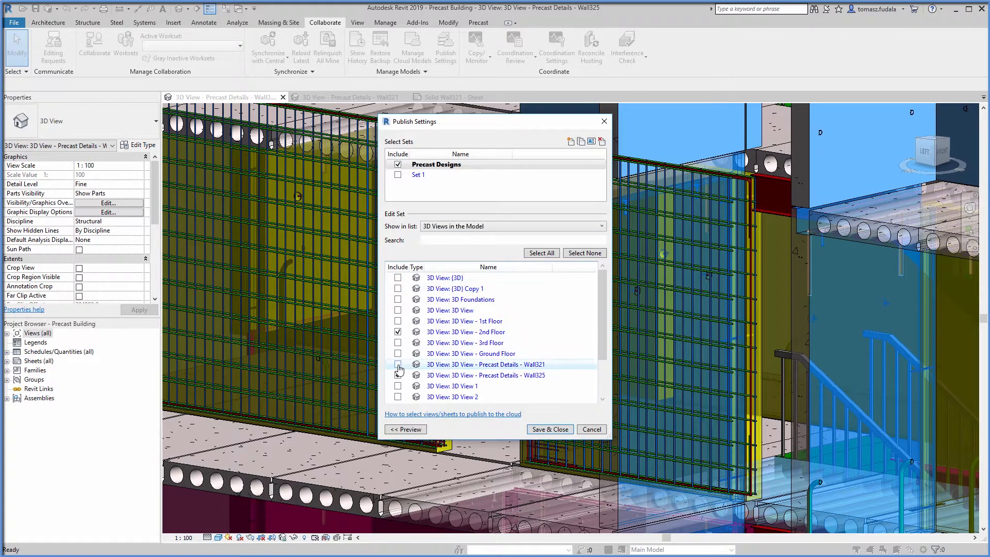
{"action": "left_click", "coordinate": [397, 365]}
{"action": "left_click", "coordinate": [550, 429]}
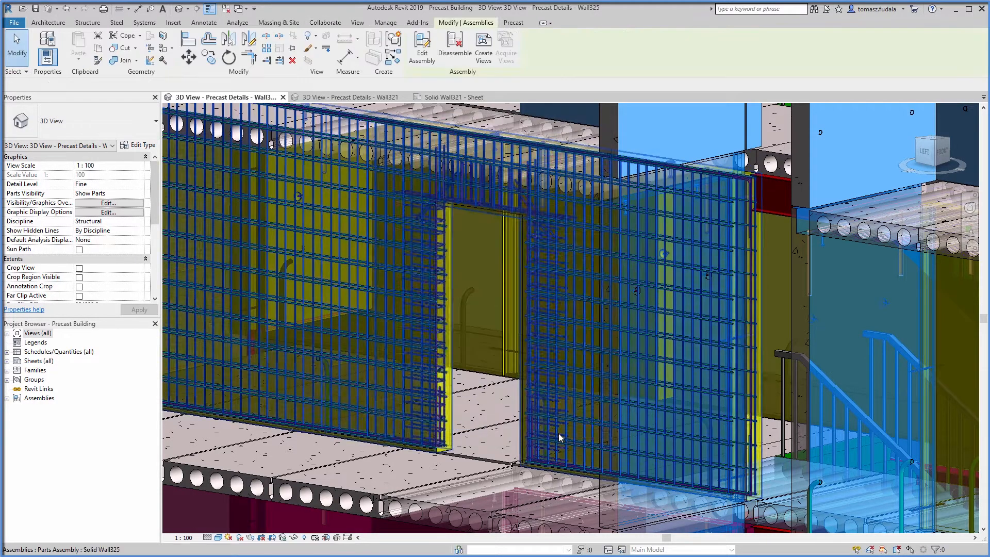
{"action": "left_click", "coordinate": [515, 430]}
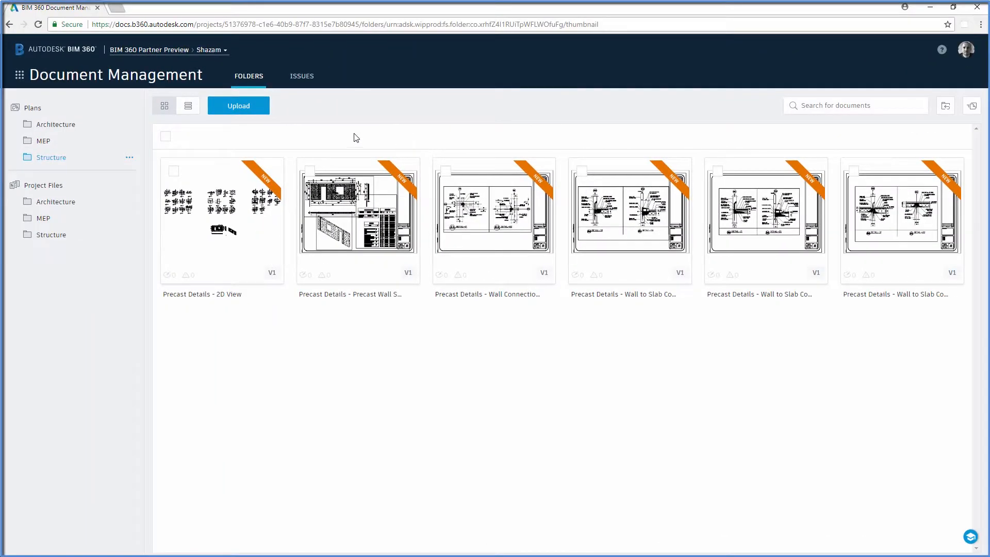
Step: Switch to BIM 360 in the browser and upload the Precast Building Revit model to the Structure folder
{"action": "left_click", "coordinate": [256, 107]}
{"action": "left_click", "coordinate": [250, 127]}
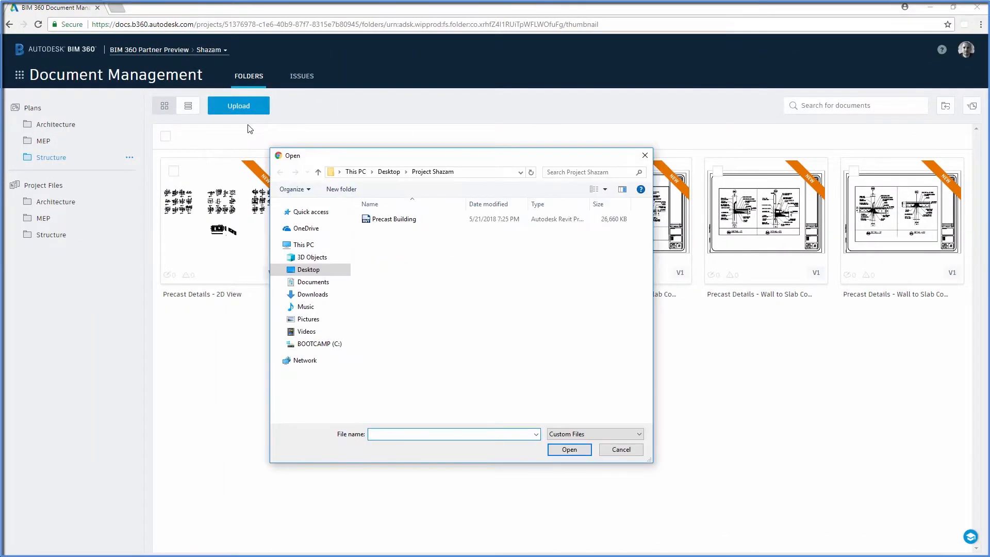
{"action": "left_click", "coordinate": [396, 221]}
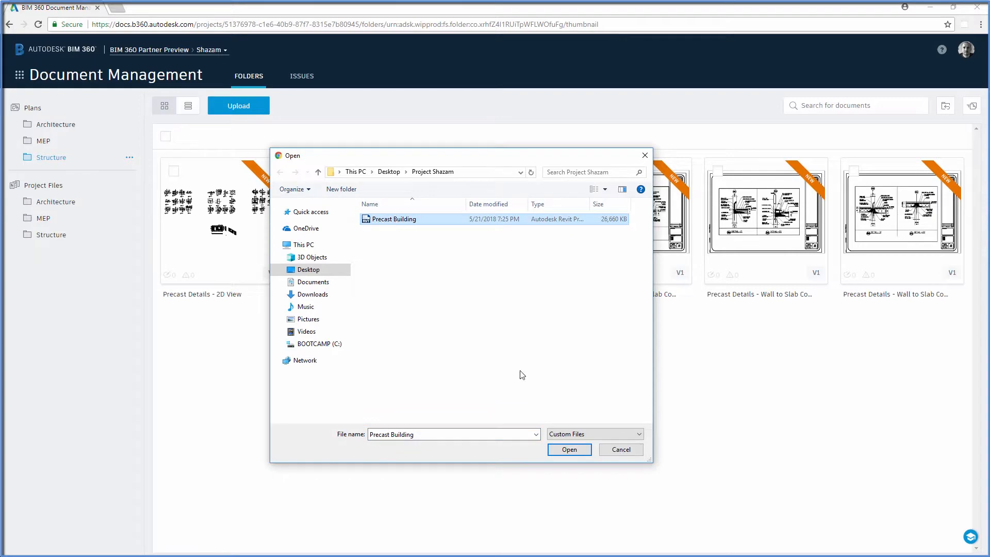
{"action": "left_click", "coordinate": [579, 452]}
{"action": "left_click", "coordinate": [669, 417]}
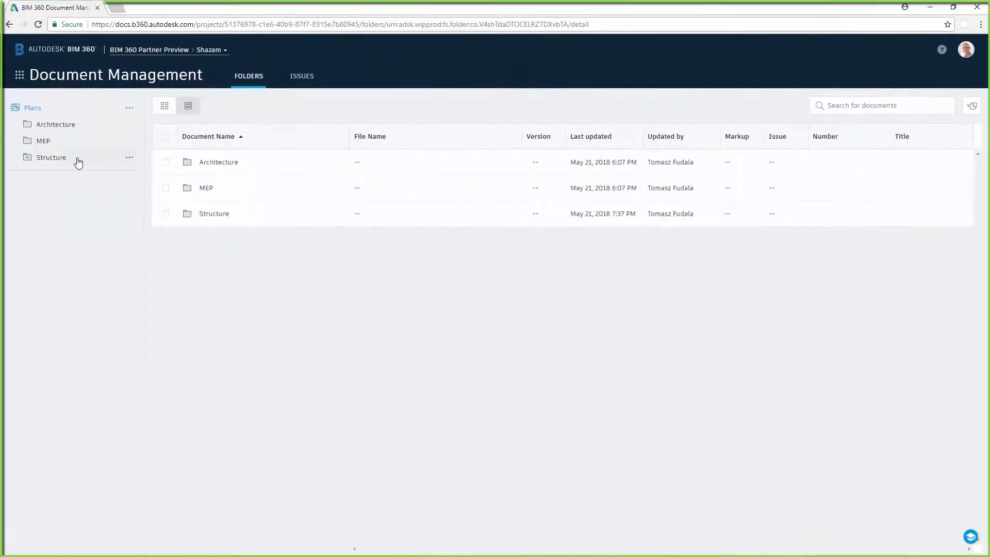
Step: Show the Structure folder as thumbnails and open the published 3D View - Precast Details - Wall325
{"action": "left_click", "coordinate": [76, 158]}
{"action": "left_click", "coordinate": [165, 106]}
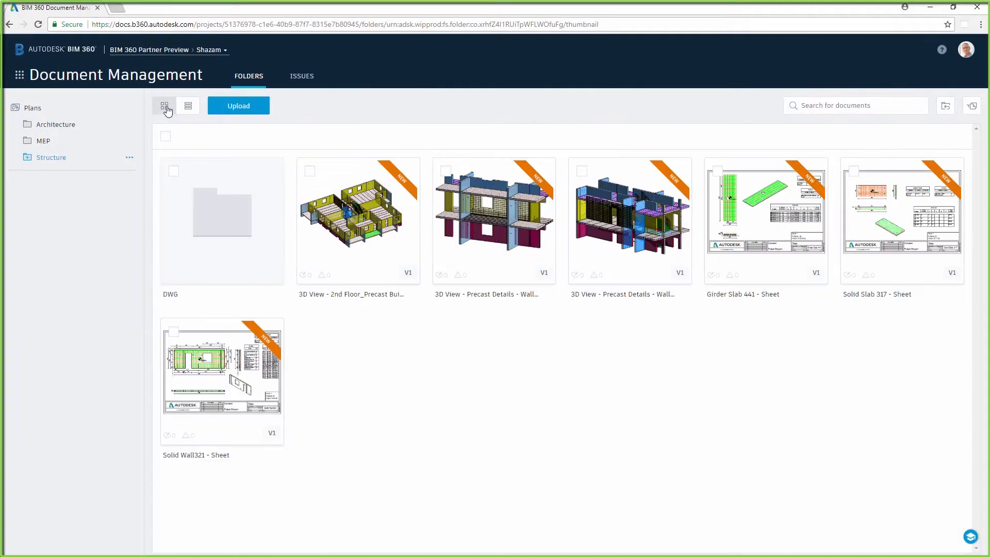
{"action": "left_click", "coordinate": [587, 219]}
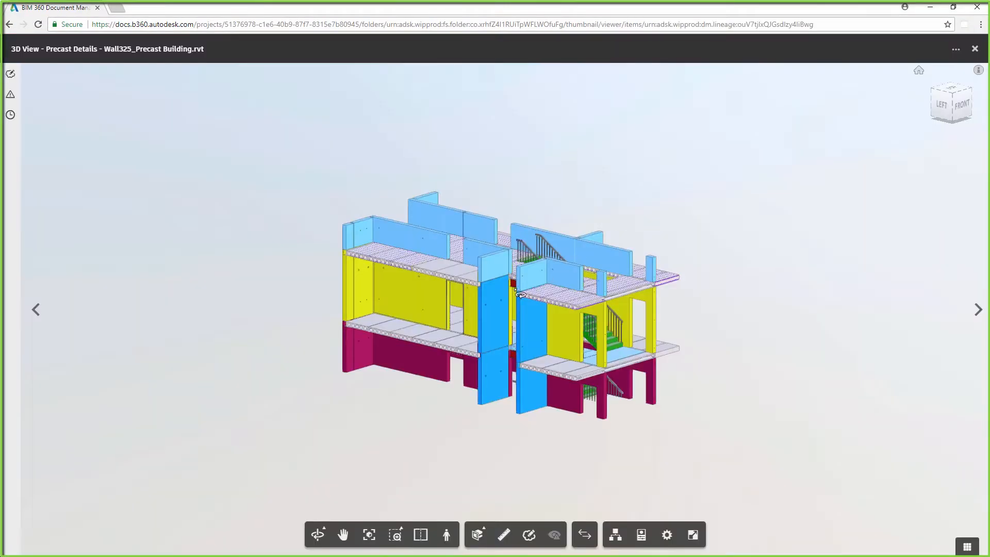
{"action": "scroll", "coordinate": [475, 317], "scroll_direction": "up", "scroll_amount": 2}
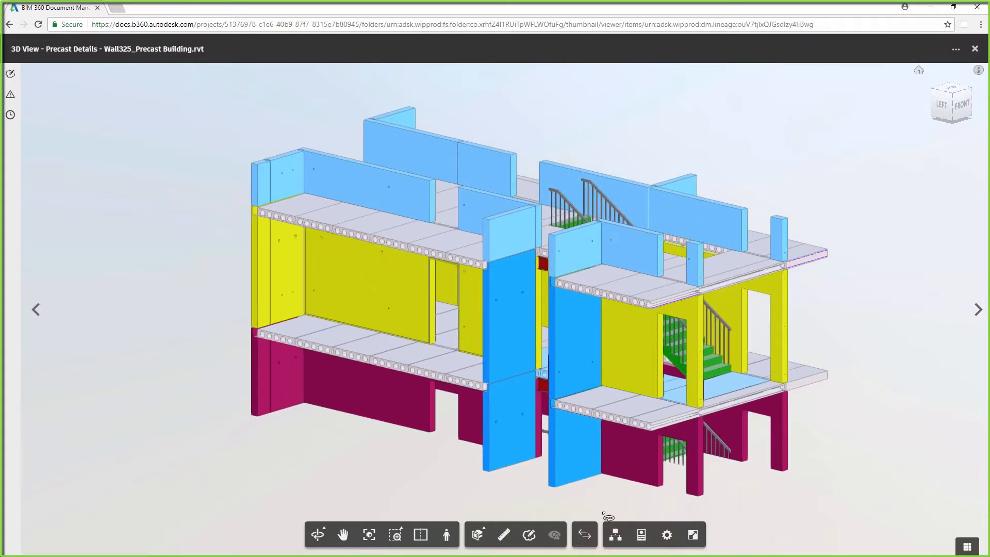
Step: Search the model browser for 352 and hide the wall part 529352 to expose its reinforcement
{"action": "left_click", "coordinate": [615, 533]}
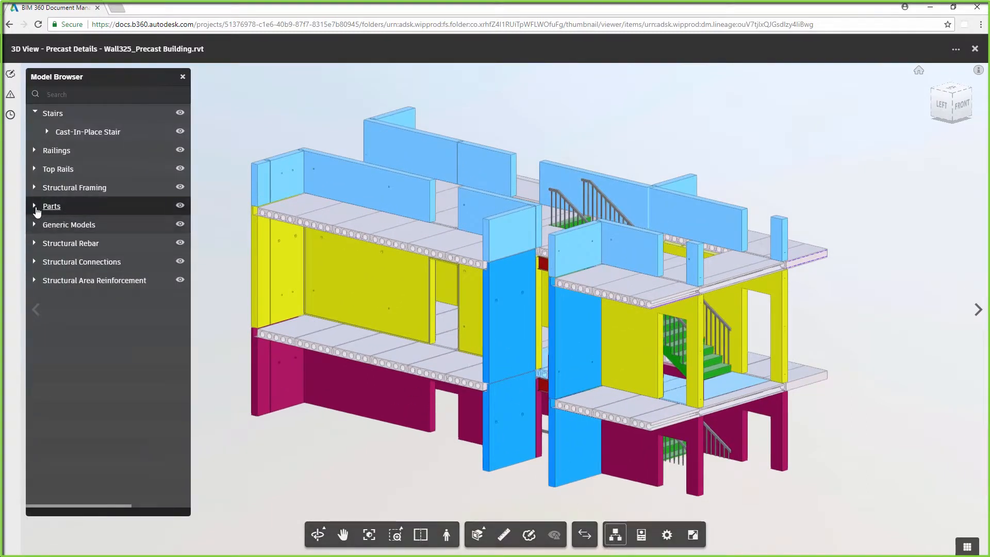
{"action": "left_click", "coordinate": [35, 207]}
{"action": "left_click", "coordinate": [80, 97]}
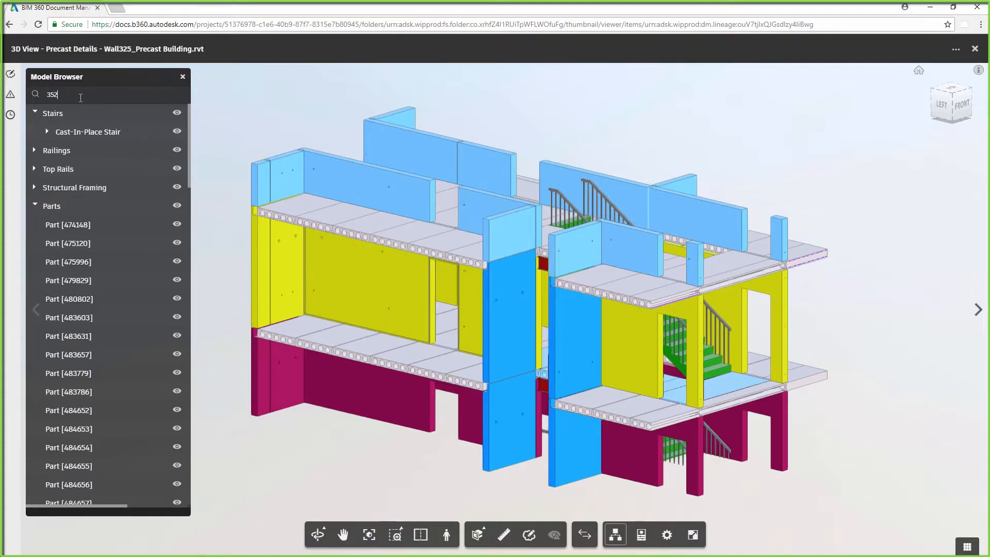
{"action": "key", "text": "Return"}
{"action": "scroll", "coordinate": [103, 292], "scroll_direction": "down", "scroll_amount": 10}
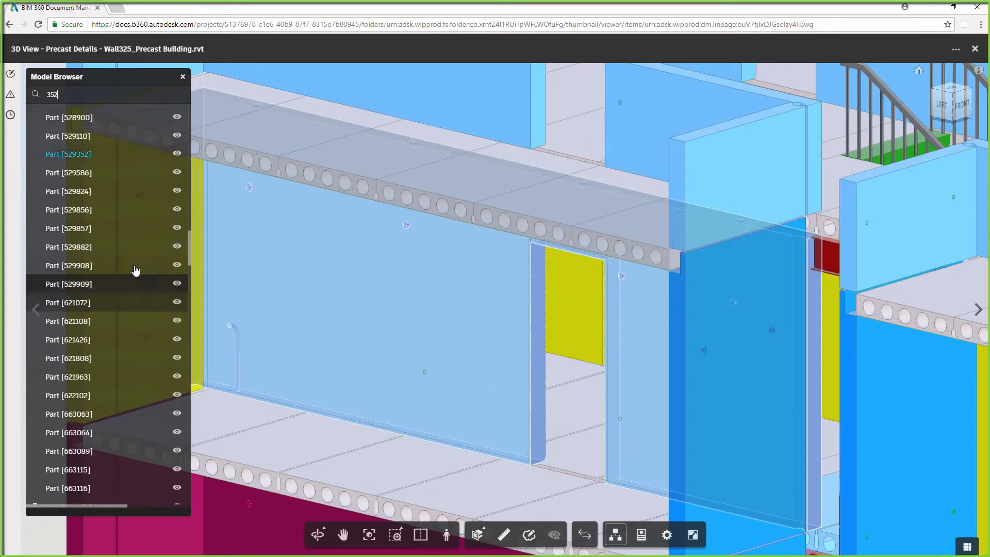
{"action": "left_click", "coordinate": [175, 154]}
{"action": "scroll", "coordinate": [171, 163], "scroll_direction": "up", "scroll_amount": 1}
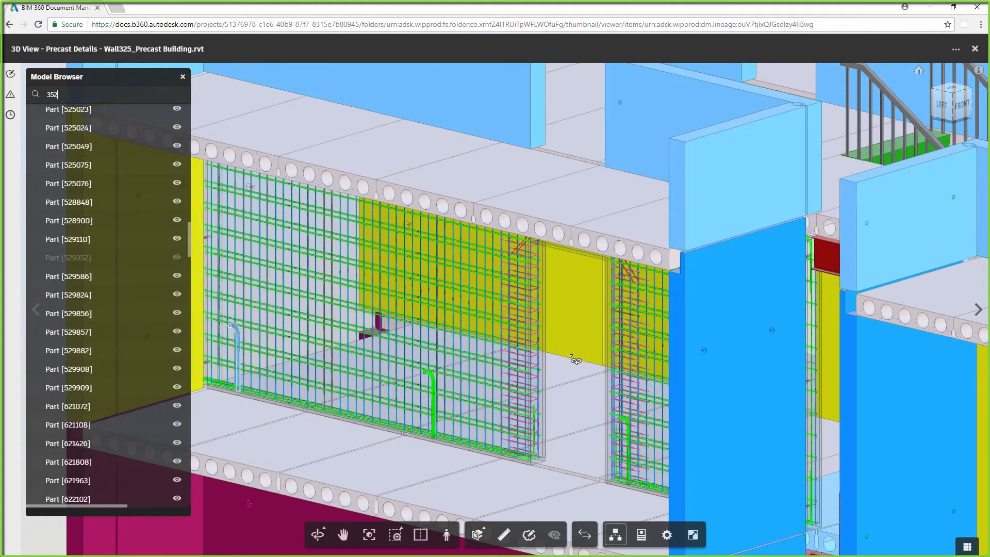
Step: Select the horizontal rebar above the wall's door opening and inspect its dimension properties, including the bar diameter
{"action": "scroll", "coordinate": [575, 340], "scroll_direction": "up", "scroll_amount": 6}
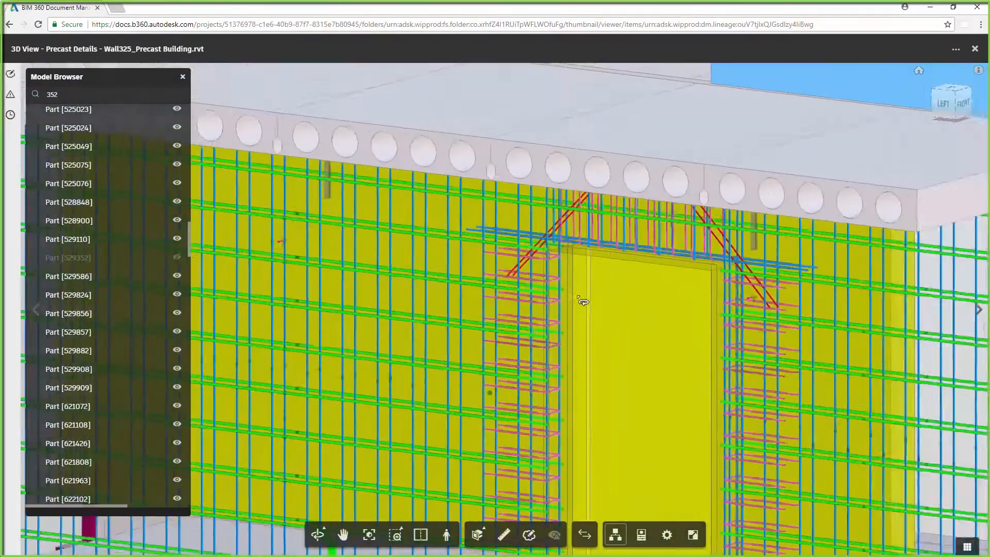
{"action": "scroll", "coordinate": [583, 302], "scroll_direction": "up", "scroll_amount": 3}
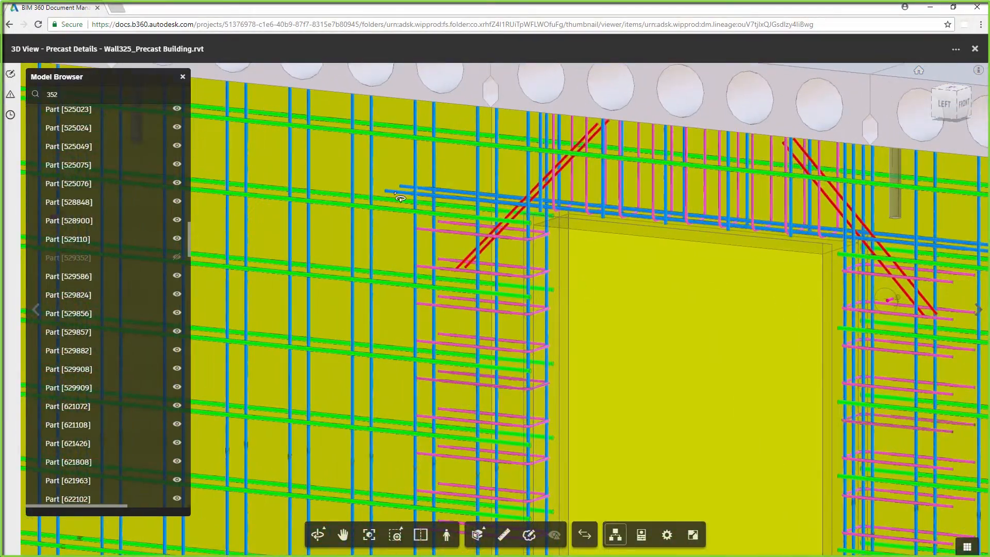
{"action": "left_click", "coordinate": [392, 194]}
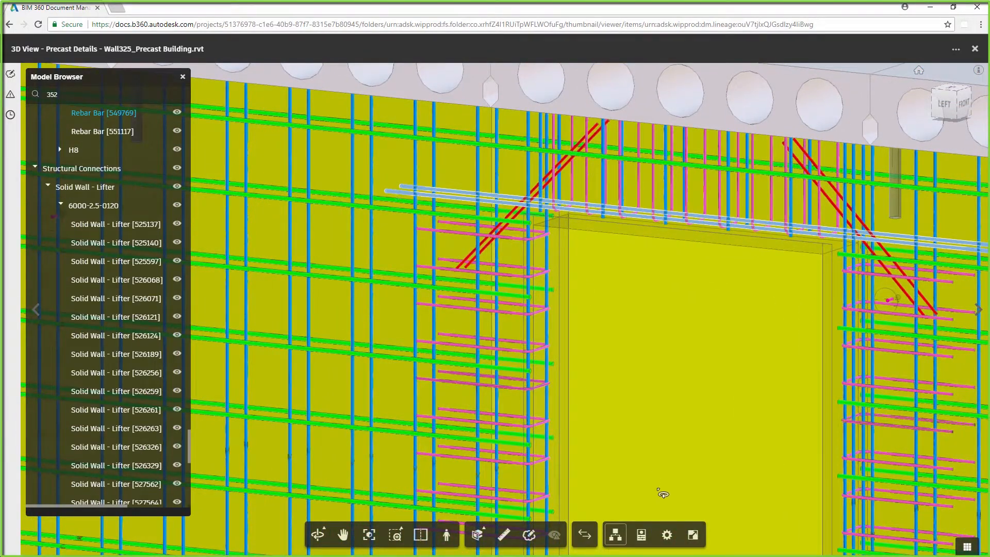
{"action": "left_click", "coordinate": [641, 534]}
{"action": "scroll", "coordinate": [917, 415], "scroll_direction": "down", "scroll_amount": 5}
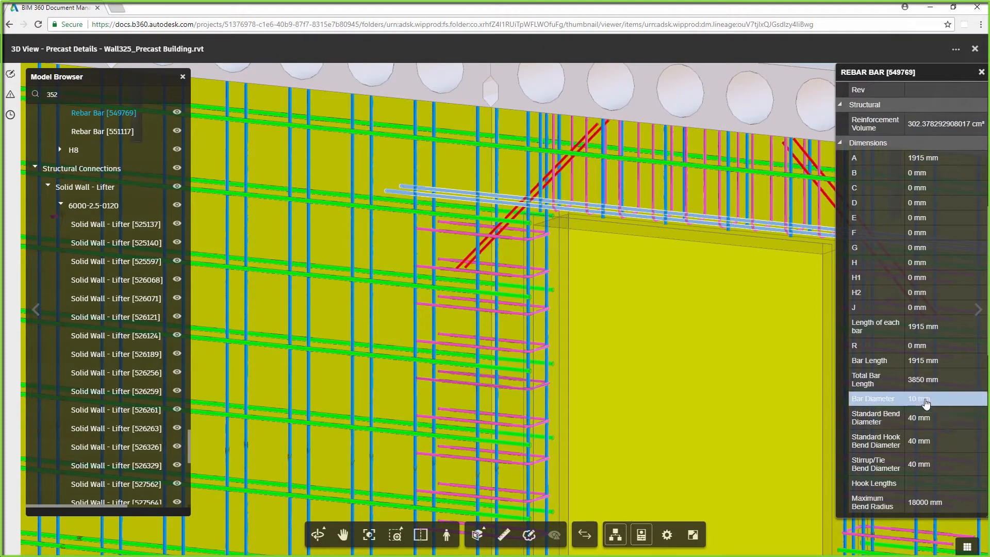
Step: Pin a new issue at the door opening, titled Change diameter, with the description "Change the diameter of rebars around the opening from 10 to 12 mm."
{"action": "left_click", "coordinate": [11, 97]}
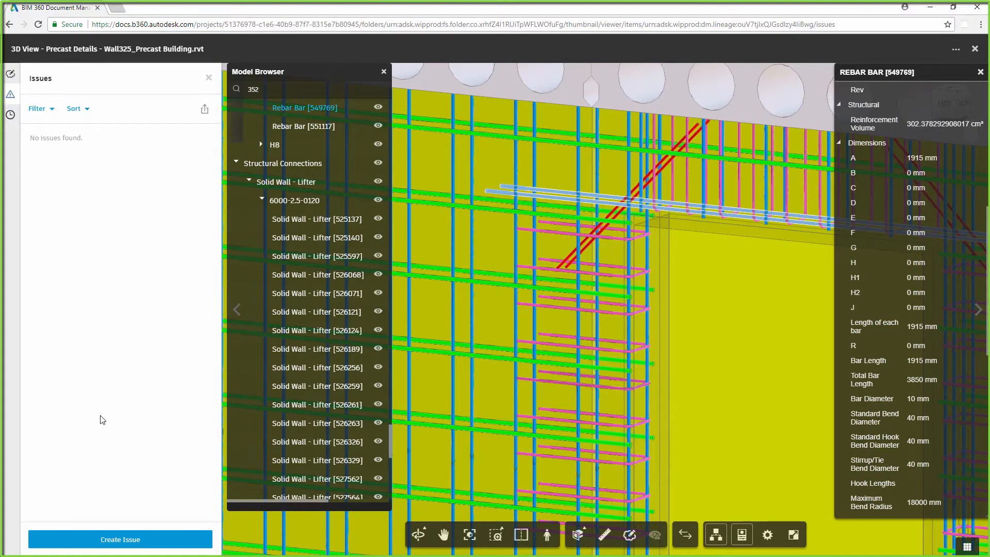
{"action": "left_click", "coordinate": [122, 539]}
{"action": "left_click", "coordinate": [685, 257]}
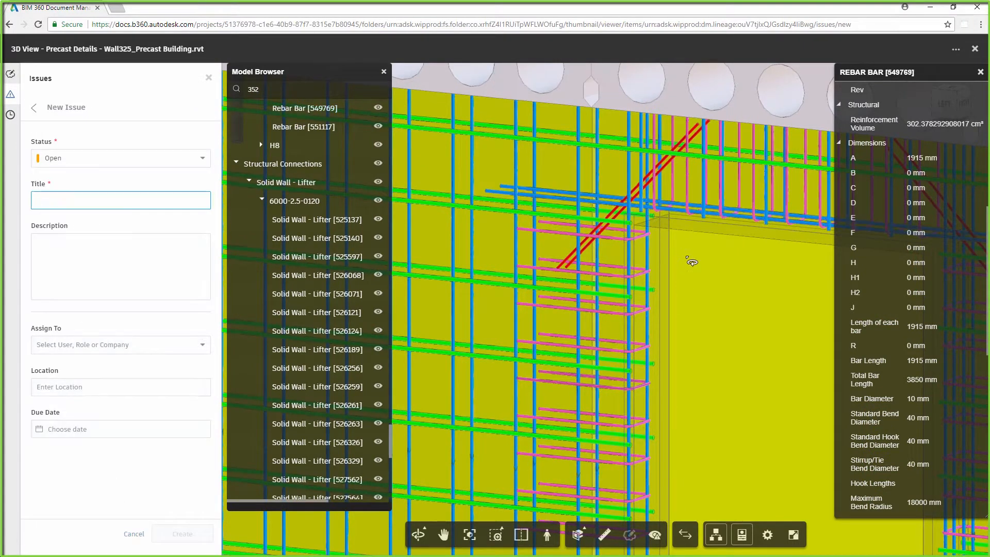
{"action": "type", "text": "Change diameter"}
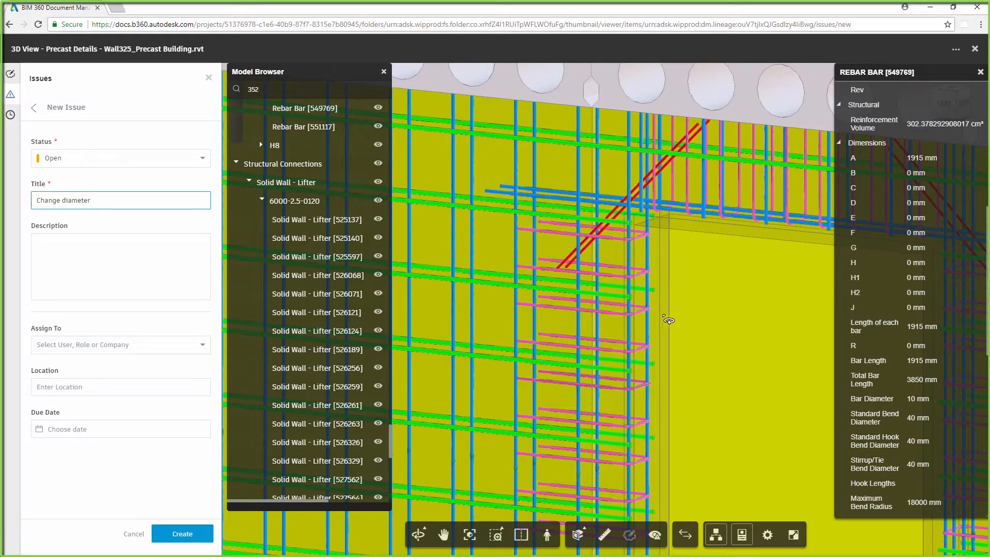
{"action": "left_click", "coordinate": [170, 272]}
{"action": "type", "text": "Change the diameter of rebars around the opening from 10 to 12 mm."}
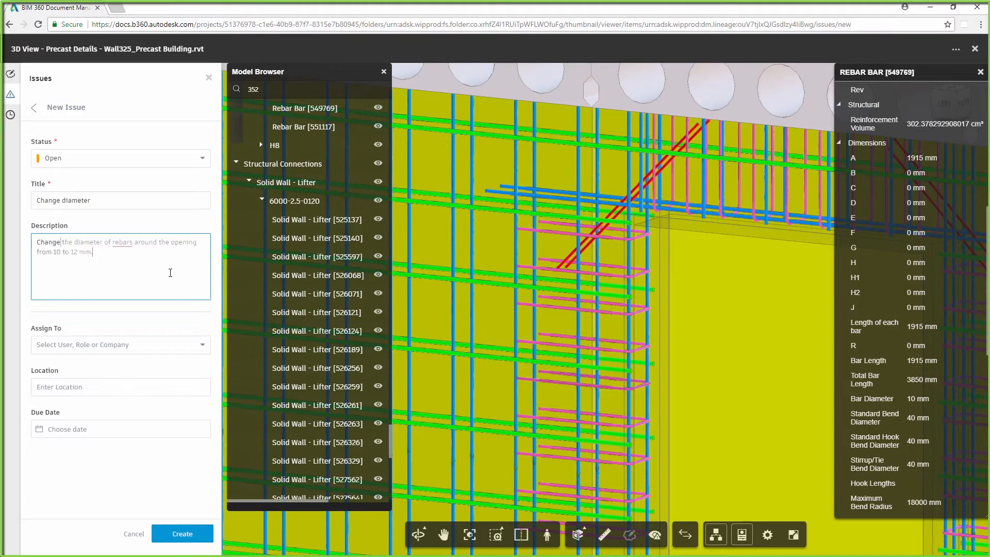
Step: Assign the issue to the responsible team member, set its due date to May 23, 2018, and create it
{"action": "left_click", "coordinate": [186, 344]}
{"action": "left_click", "coordinate": [72, 453]}
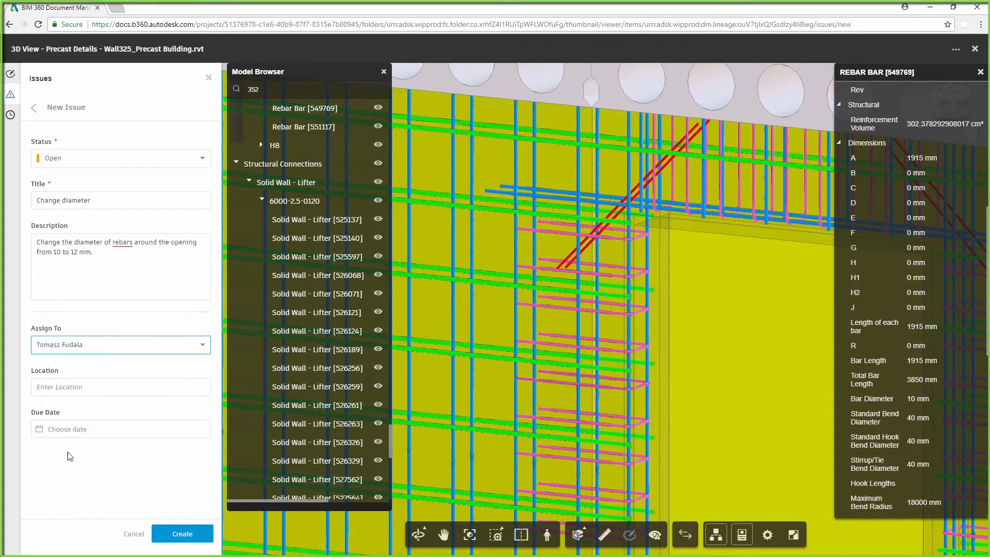
{"action": "left_click", "coordinate": [78, 431]}
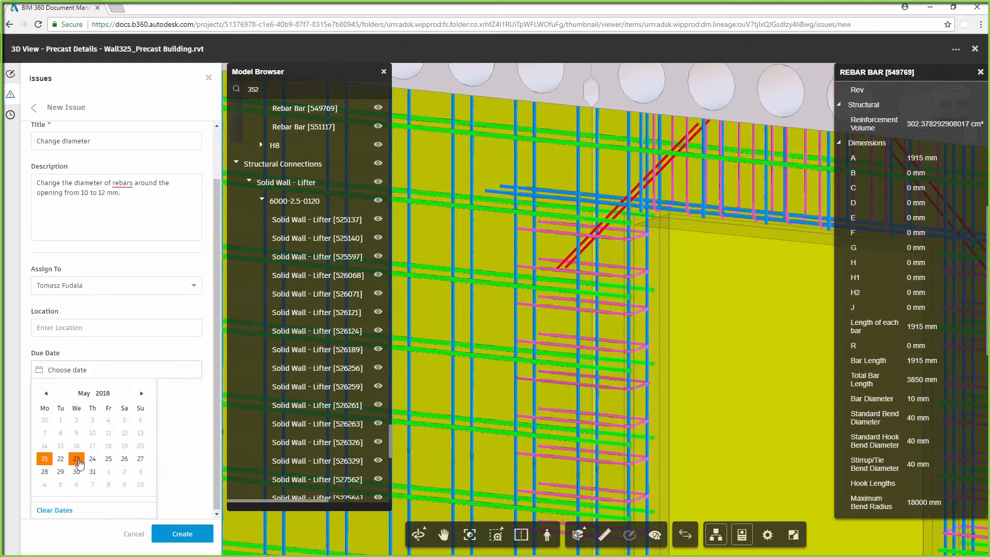
{"action": "left_click", "coordinate": [78, 460]}
{"action": "left_click", "coordinate": [179, 536]}
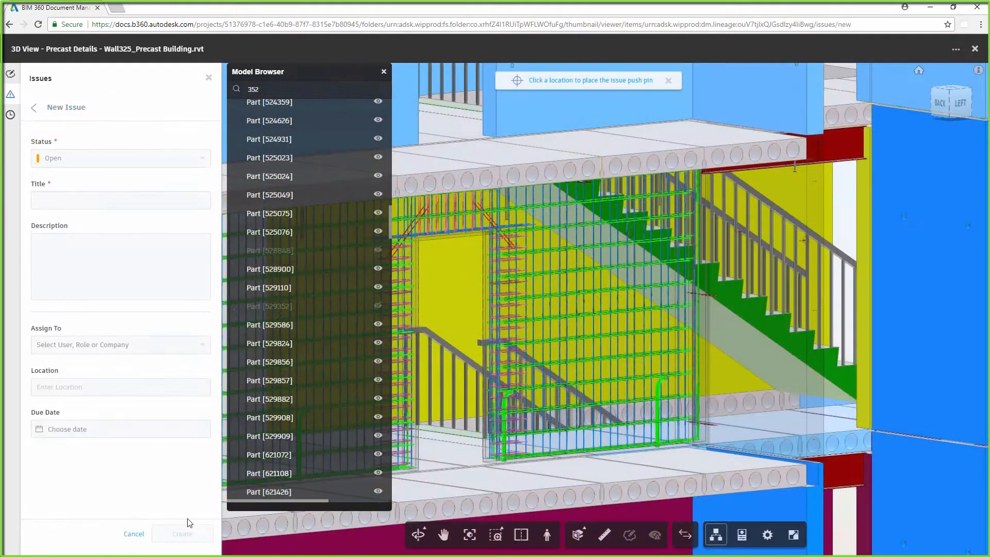
Step: Pin another issue beside the exposed wall near the stairs, titled Add grout tubes, and fill in its description and assignee
{"action": "left_click", "coordinate": [753, 398]}
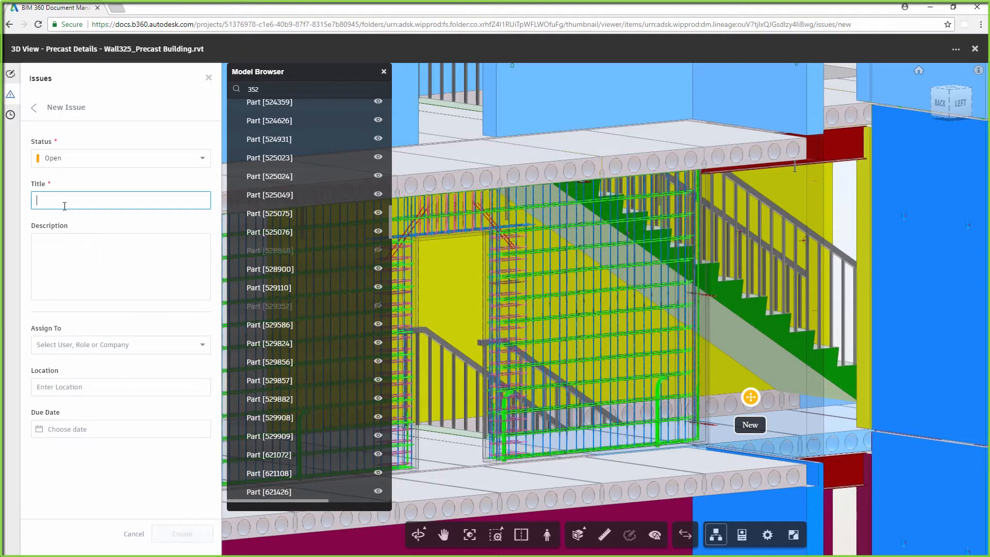
{"action": "type", "text": "Add grout tubes"}
{"action": "left_click", "coordinate": [62, 247]}
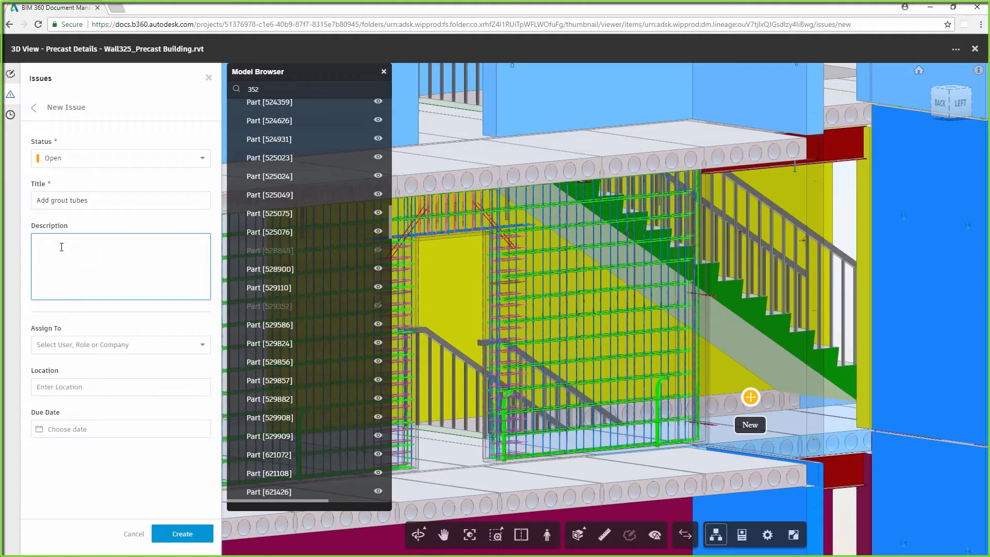
{"action": "left_click", "coordinate": [87, 347]}
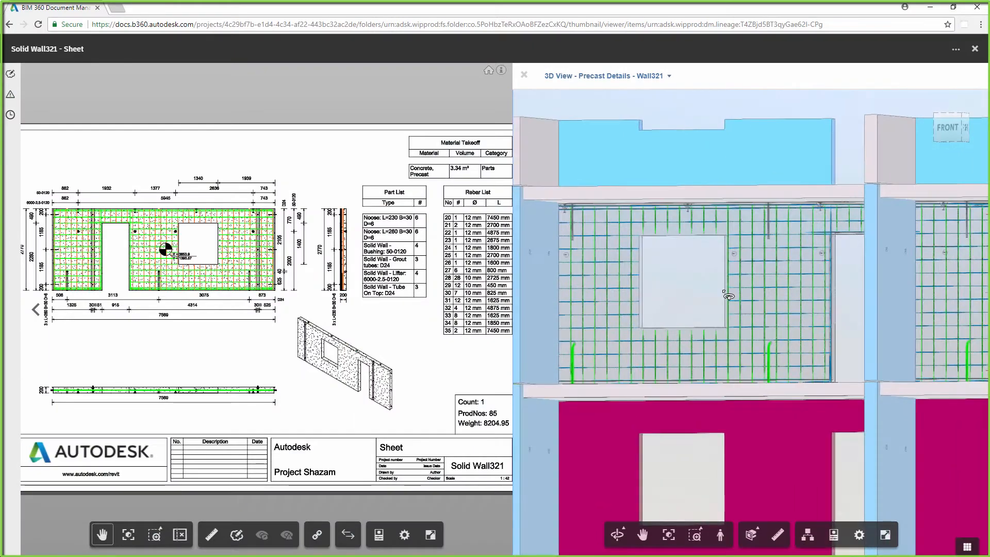
Step: Close the 3D view beside the Solid Wall321 sheet and draw a cloud markup around the window opening
{"action": "scroll", "coordinate": [206, 250], "scroll_direction": "up", "scroll_amount": 5}
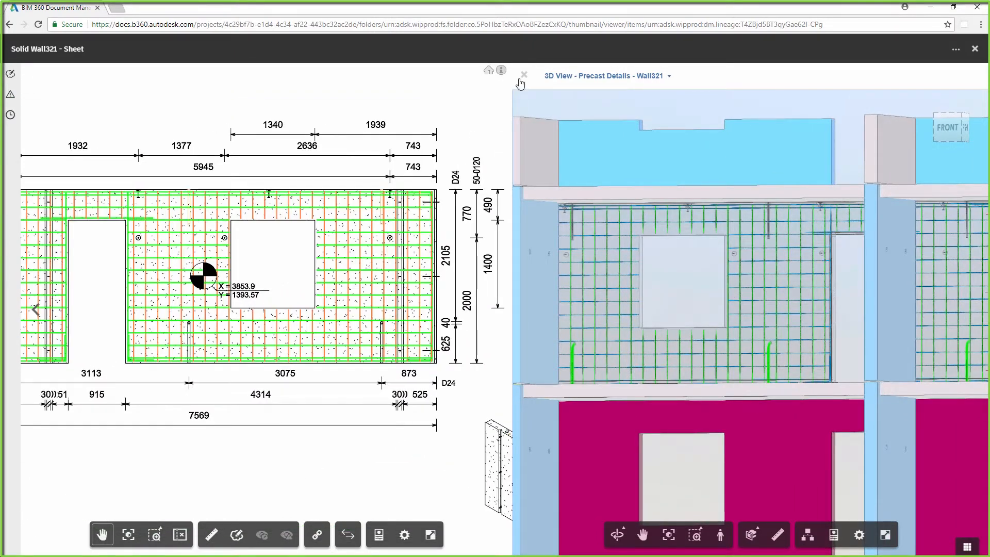
{"action": "left_click", "coordinate": [523, 75]}
{"action": "left_click", "coordinate": [10, 74]}
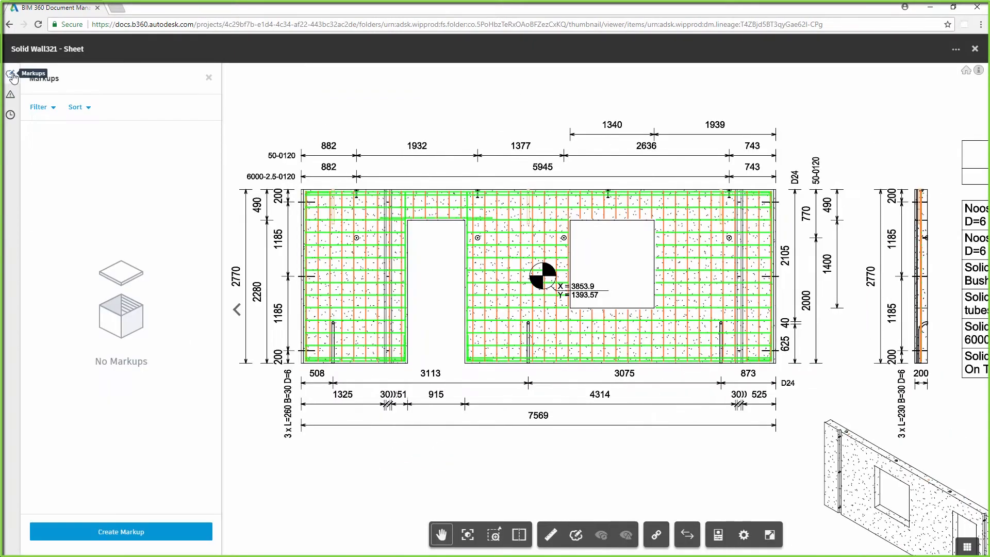
{"action": "left_click", "coordinate": [113, 531]}
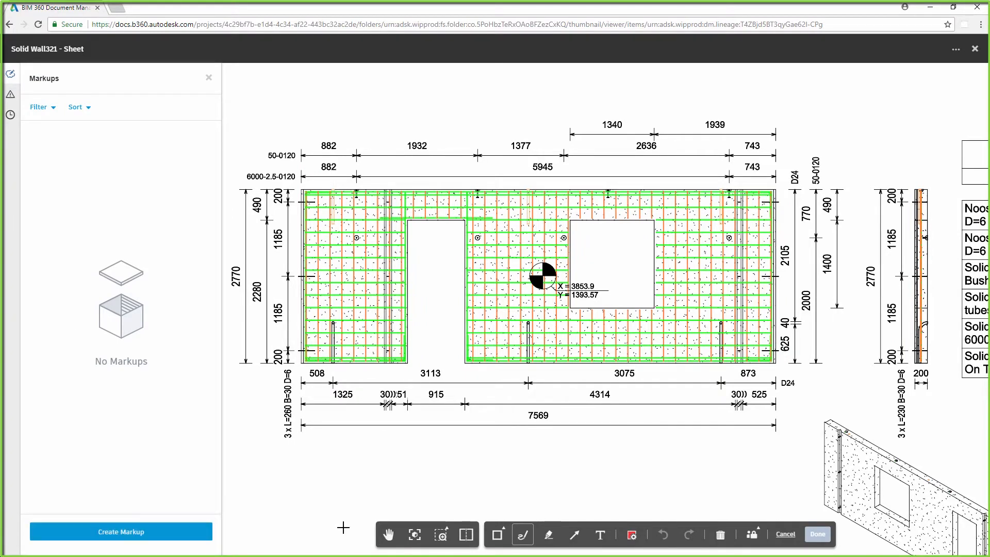
{"action": "left_click", "coordinate": [497, 534]}
{"action": "left_click", "coordinate": [498, 430]}
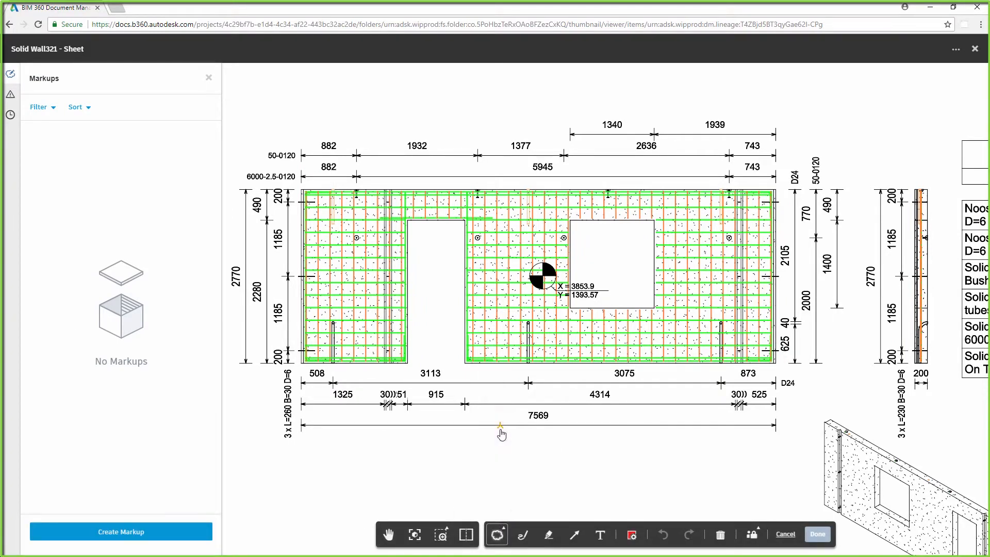
{"action": "left_click_drag", "start_coordinate": [536, 198], "coordinate": [680, 338]}
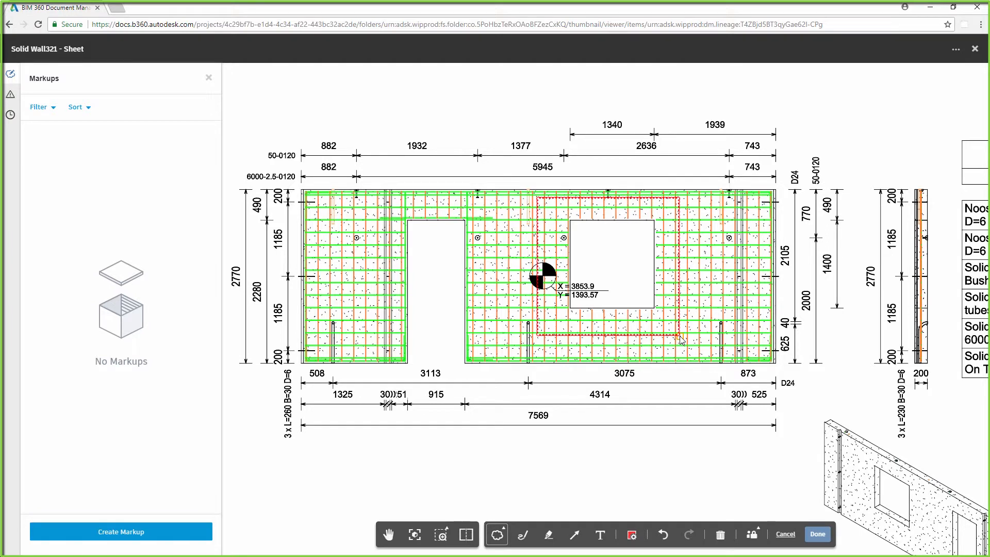
Step: Add the text Add rebar with an arrow pointing to the cloud, and save the markup
{"action": "left_click", "coordinate": [600, 535]}
{"action": "left_click", "coordinate": [658, 147]}
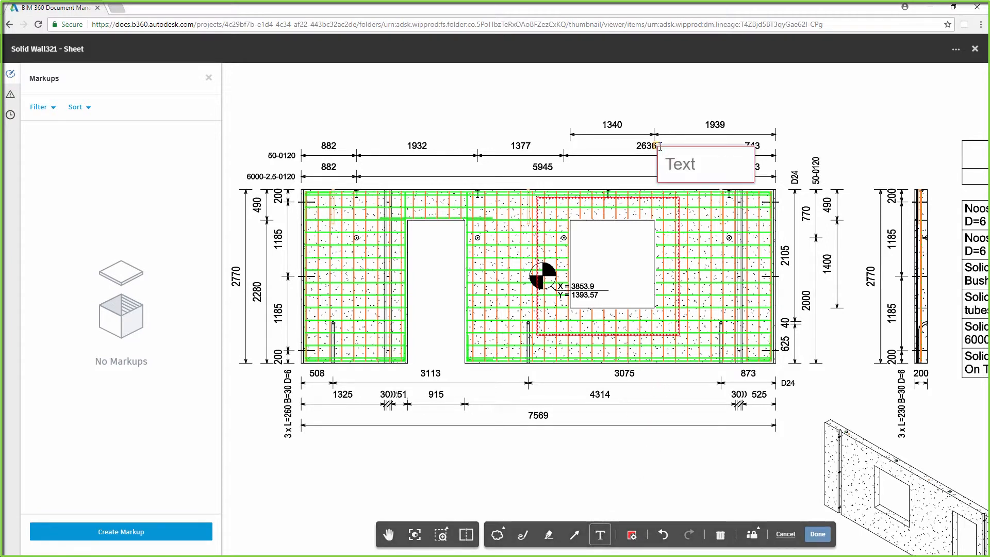
{"action": "type", "text": "Add rebar"}
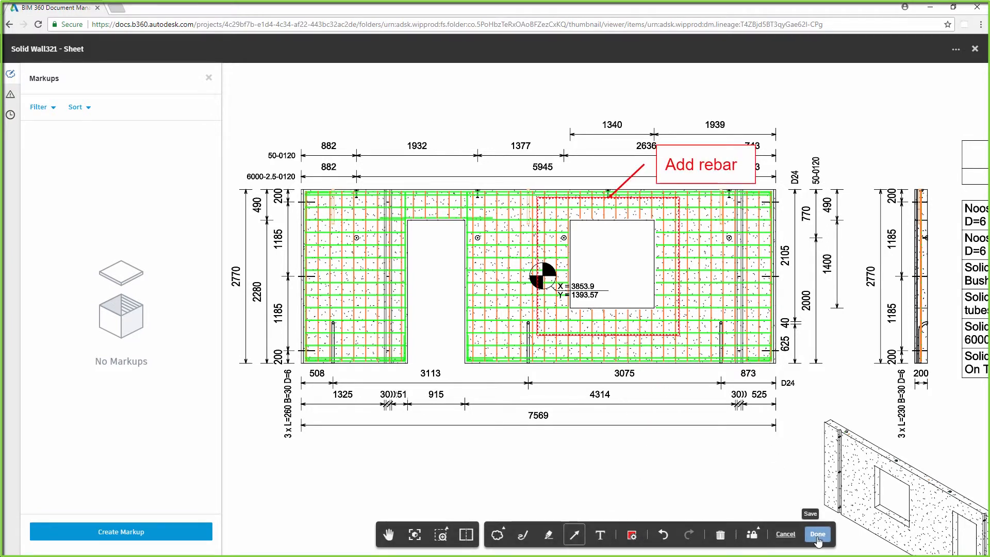
{"action": "left_click", "coordinate": [817, 534]}
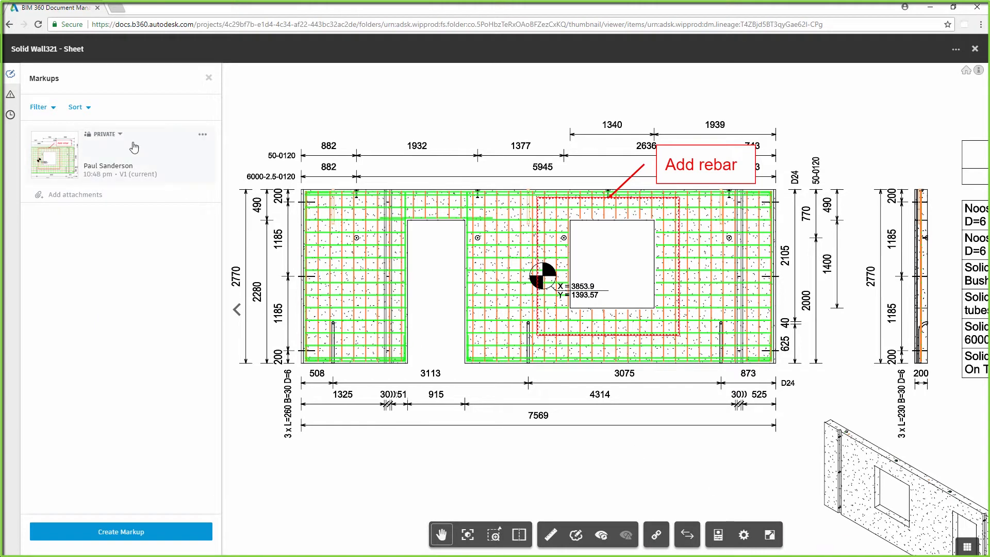
Step: Publish the private markup so that all project members can see it
{"action": "left_click", "coordinate": [120, 135]}
{"action": "left_click", "coordinate": [120, 169]}
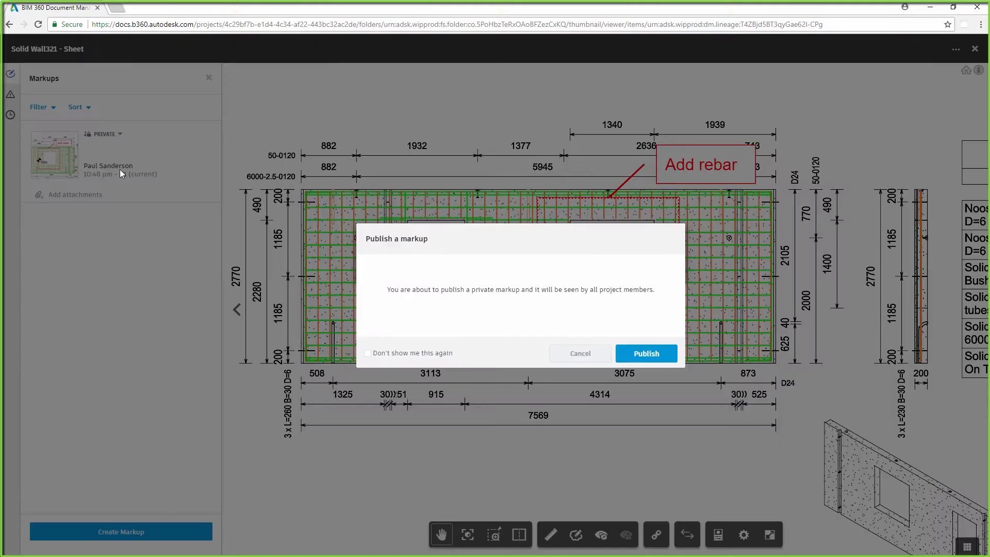
{"action": "left_click", "coordinate": [622, 353]}
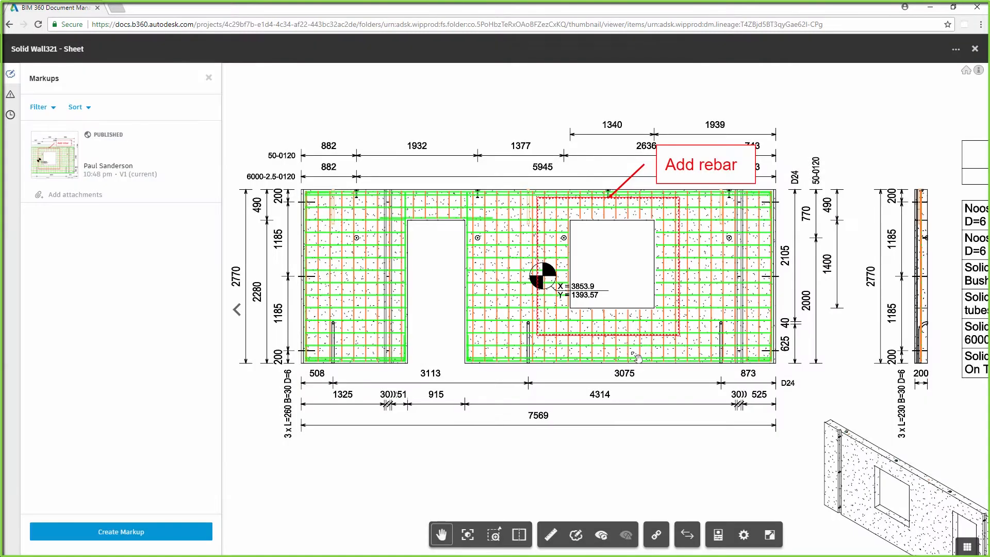
Step: Create an issue at the window opening titled Add rebars, described "Add missing rebars around the opening.", with an assignee and due date May 23
{"action": "left_click", "coordinate": [11, 95]}
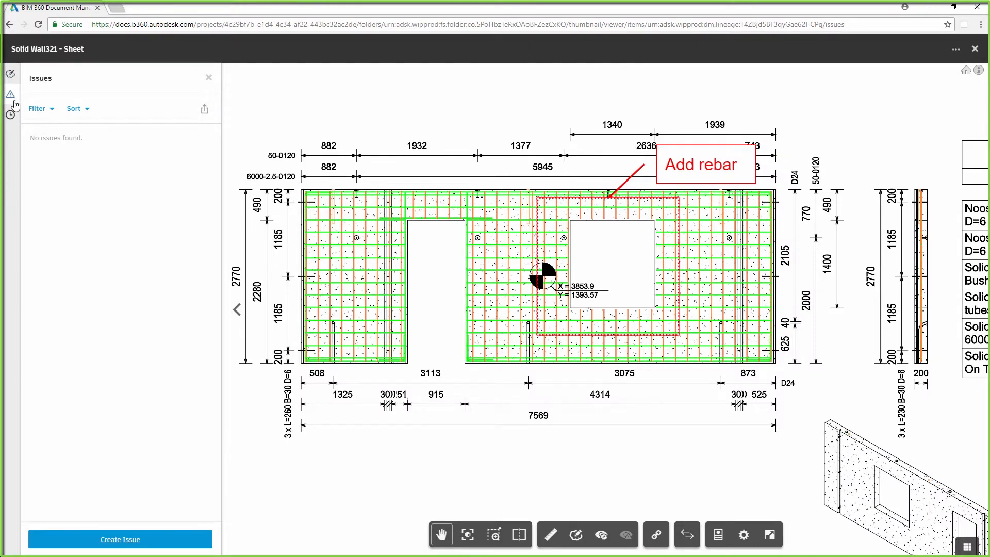
{"action": "left_click", "coordinate": [132, 539]}
{"action": "left_click", "coordinate": [609, 263]}
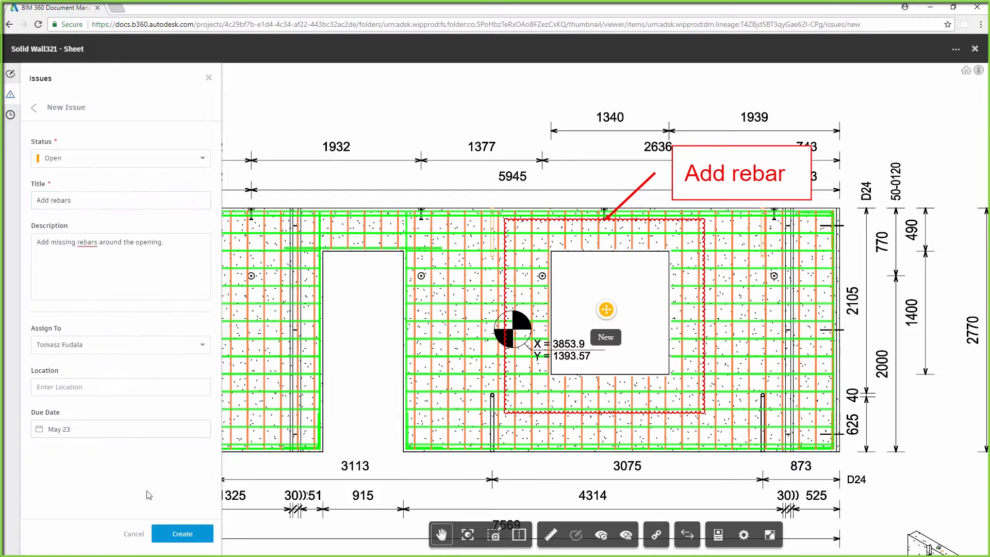
{"action": "left_click", "coordinate": [182, 534]}
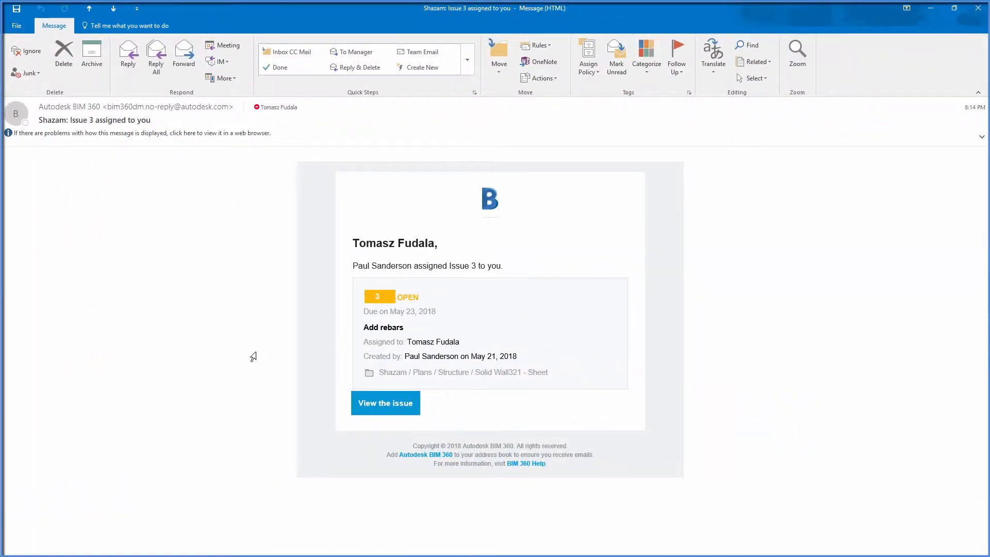
Step: View the Add rebars issue and its sheet from the notification e-mail, and open the Add grout tubes issue's linked 3D view
{"action": "left_click", "coordinate": [385, 403]}
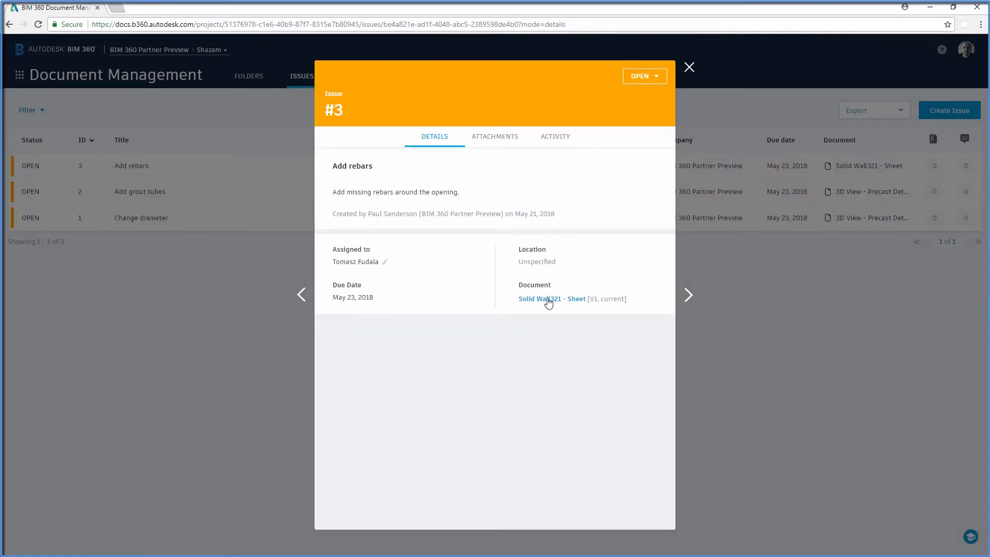
{"action": "left_click", "coordinate": [548, 299]}
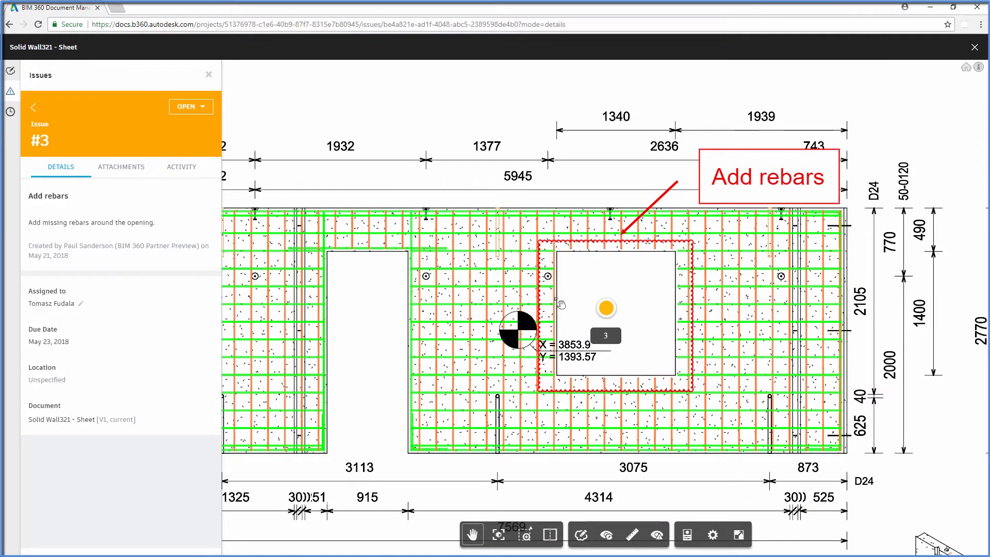
{"action": "left_click", "coordinate": [974, 47]}
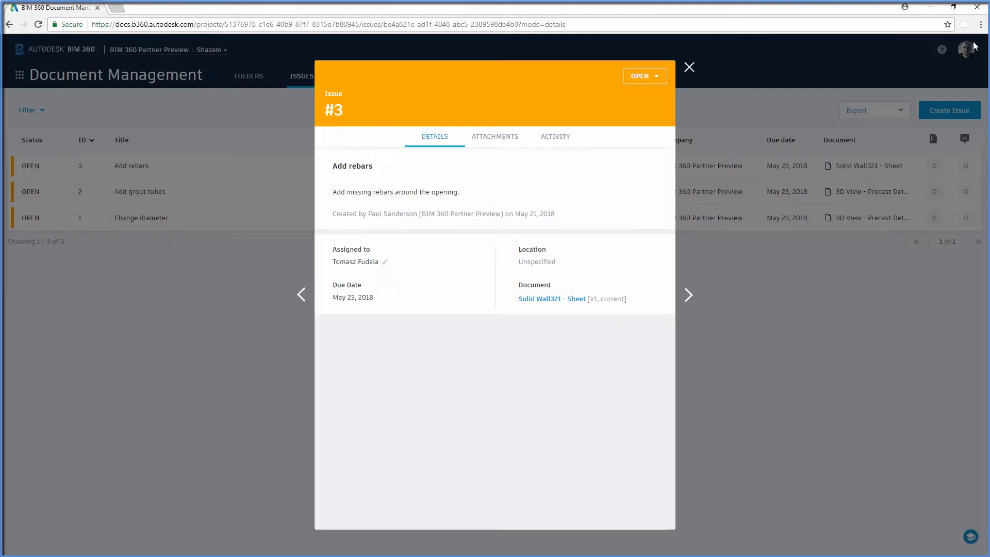
{"action": "left_click", "coordinate": [689, 67]}
{"action": "left_click", "coordinate": [447, 196]}
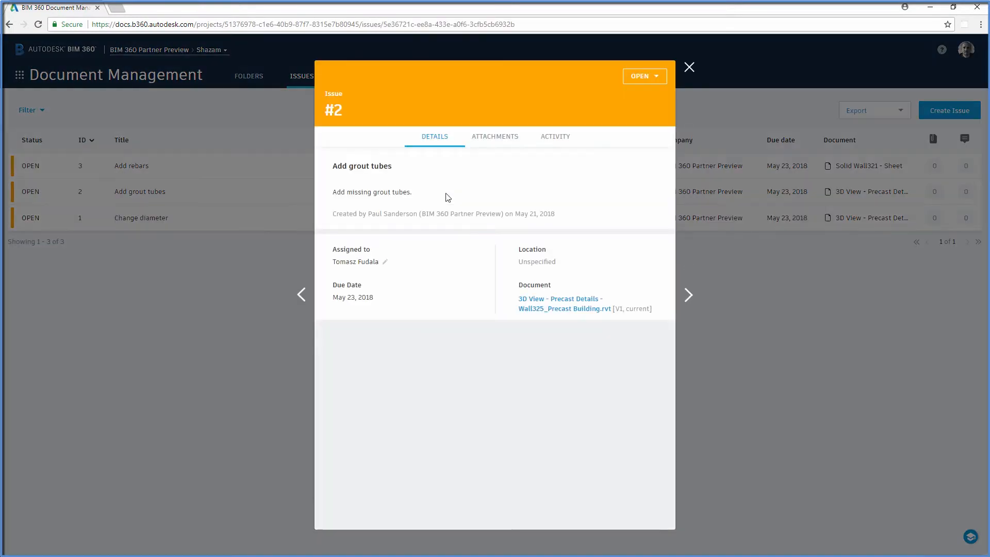
{"action": "left_click", "coordinate": [573, 309]}
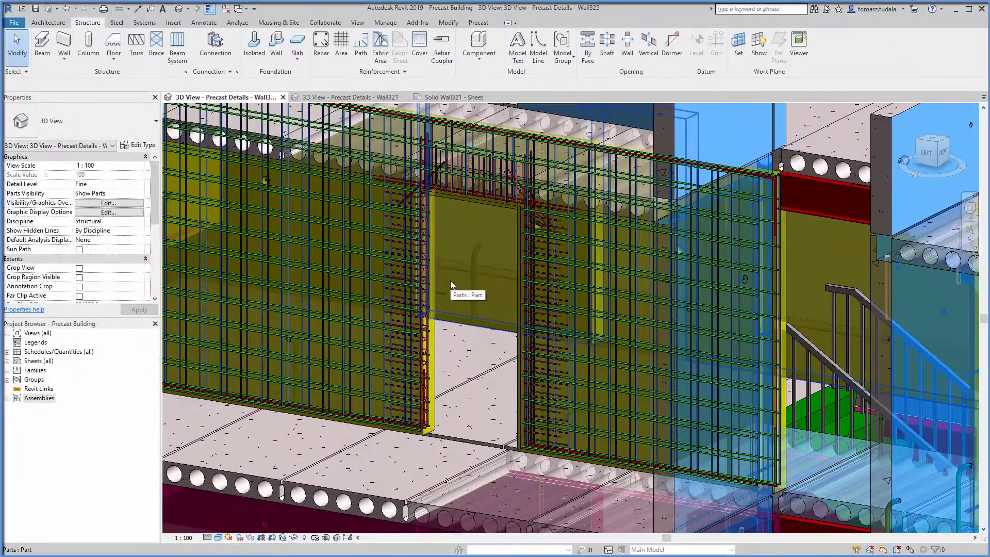
Step: Switch to Revit and open the inputs of the Grout Tubes script in Dynamo Player for the Wall325 view
{"action": "middle_click_drag", "start_coordinate": [450, 281], "coordinate": [419, 326], "text": "shift"}
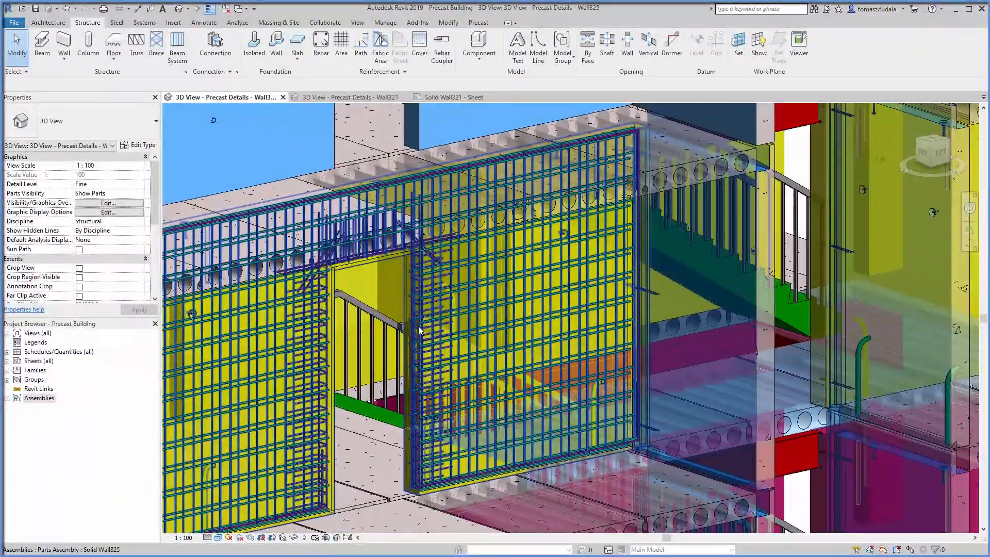
{"action": "left_click", "coordinate": [385, 23]}
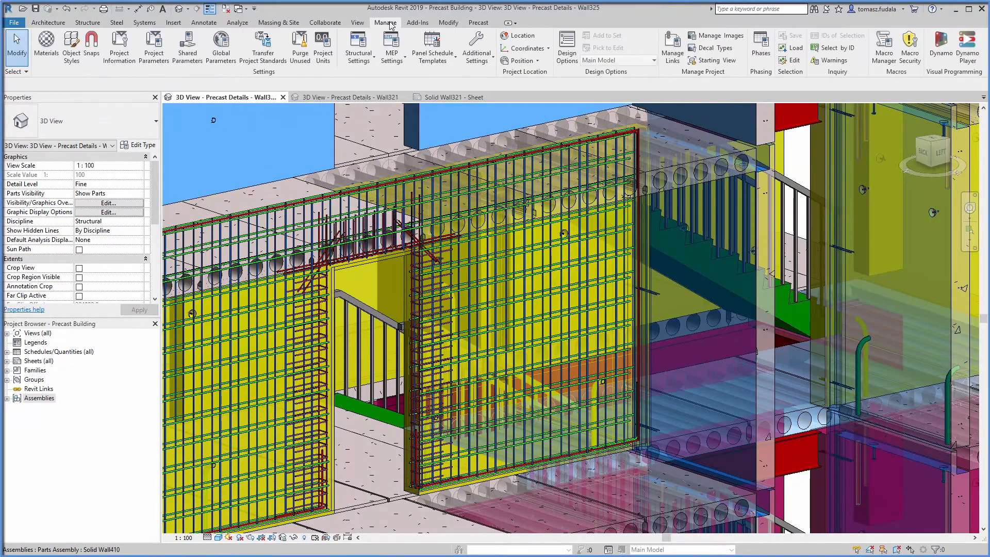
{"action": "left_click", "coordinate": [967, 49]}
{"action": "left_click", "coordinate": [810, 135]}
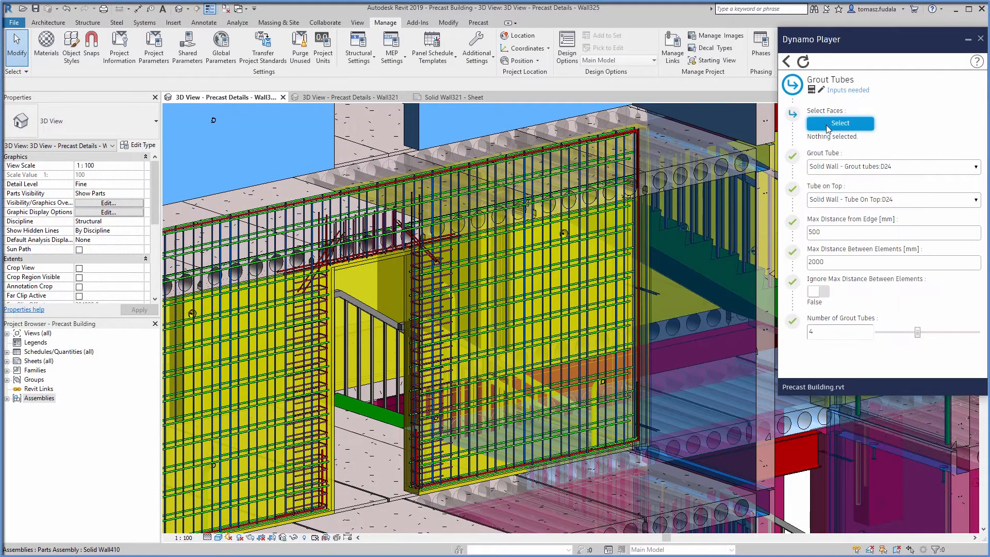
Step: Run the Grout Tubes script on the selected Wall325 face with max edge distance 355 mm, max spacing 2000 mm and 2 tubes, then close Dynamo Player
{"action": "left_click", "coordinate": [840, 123]}
{"action": "left_click", "coordinate": [53, 84]}
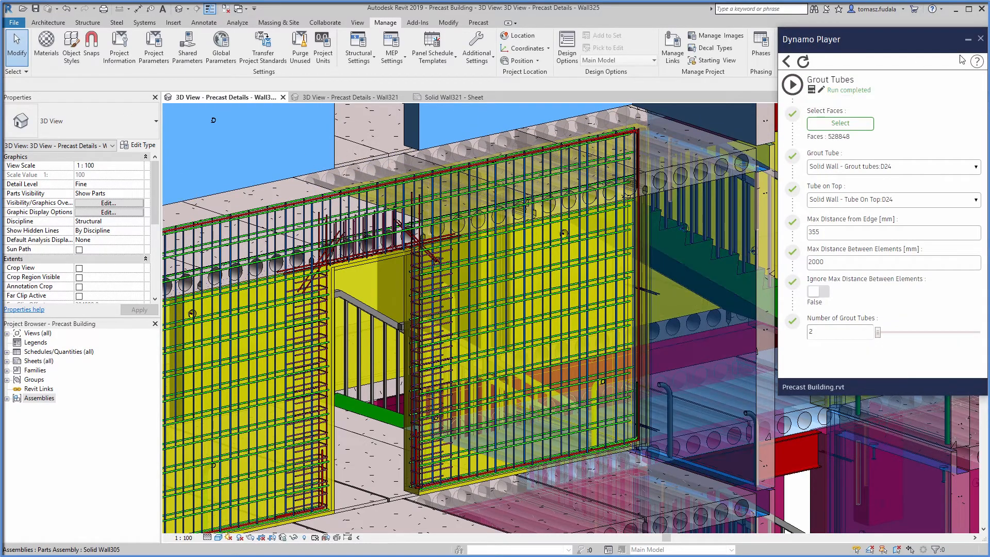
{"action": "left_click", "coordinate": [980, 39]}
{"action": "mouse_move", "coordinate": [696, 268]}
{"action": "middle_mouse_down", "text": "shift"}
{"action": "mouse_move", "coordinate": [739, 285]}
{"action": "mouse_move", "coordinate": [700, 280]}
{"action": "middle_mouse_up", "text": "shift"}
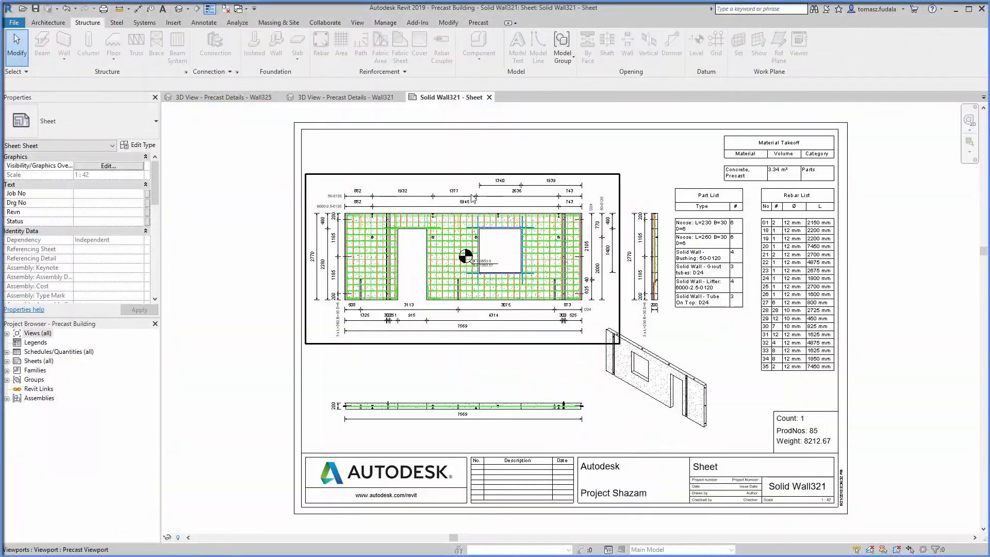
Step: Examine the window opening rebars on the Solid Wall321 sheet and the door opening reinforcement in the Wall325 3D view
{"action": "scroll", "coordinate": [496, 243], "scroll_direction": "up", "scroll_amount": 5}
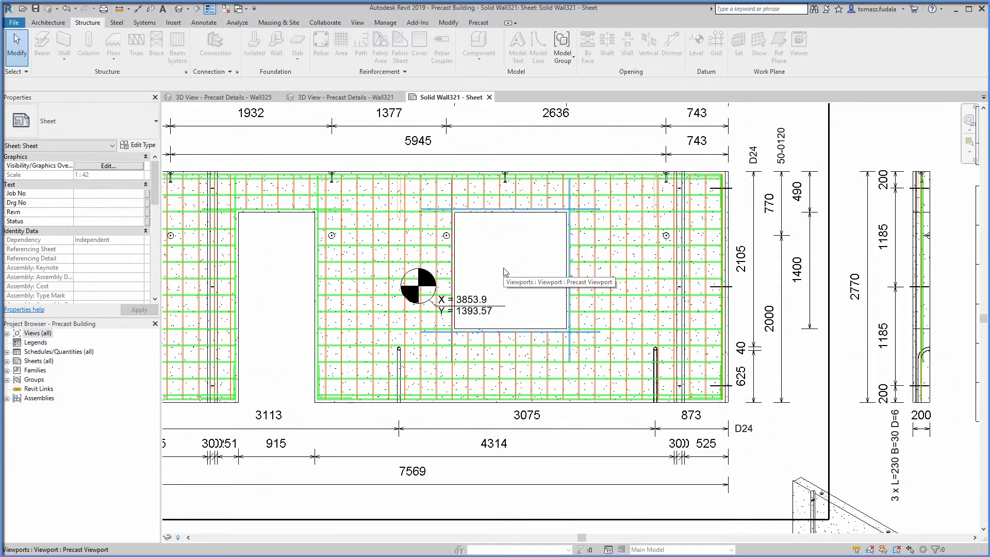
{"action": "left_click", "coordinate": [258, 98]}
{"action": "scroll", "coordinate": [399, 179], "scroll_direction": "up", "scroll_amount": 4}
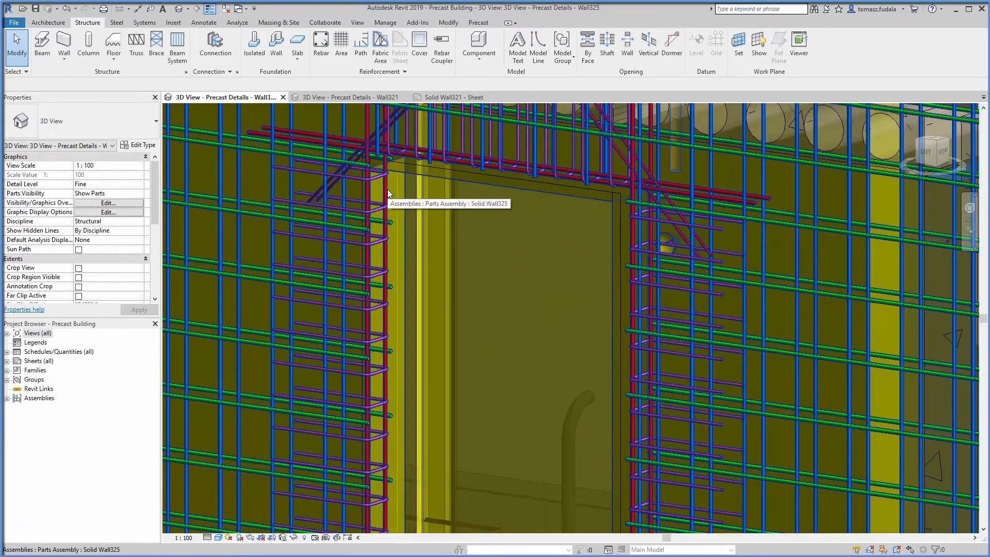
{"action": "left_click", "coordinate": [386, 192]}
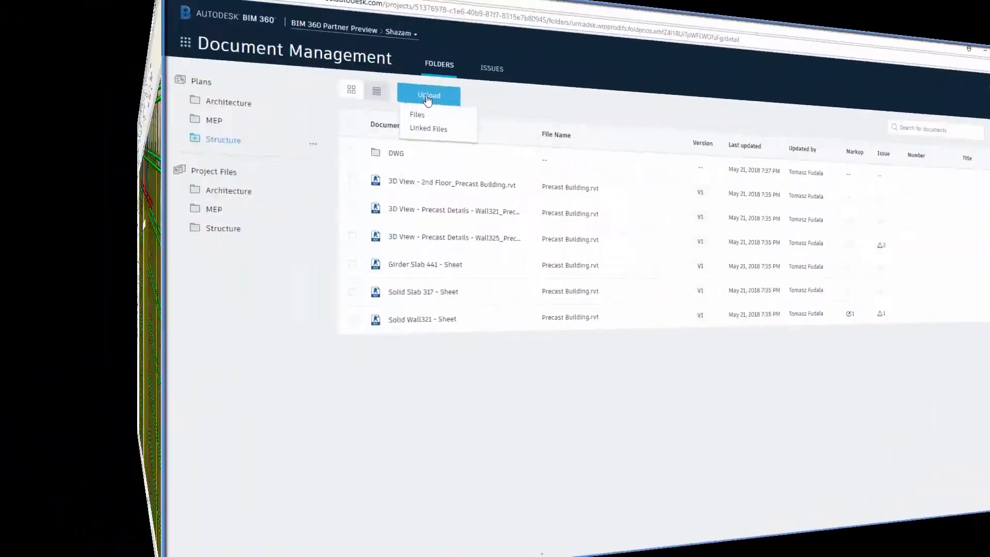
Step: Switch to BIM 360 Document Management and upload the updated Precast Building Revit file to the Structure plans folder
{"action": "left_click", "coordinate": [238, 124]}
{"action": "left_click", "coordinate": [394, 219]}
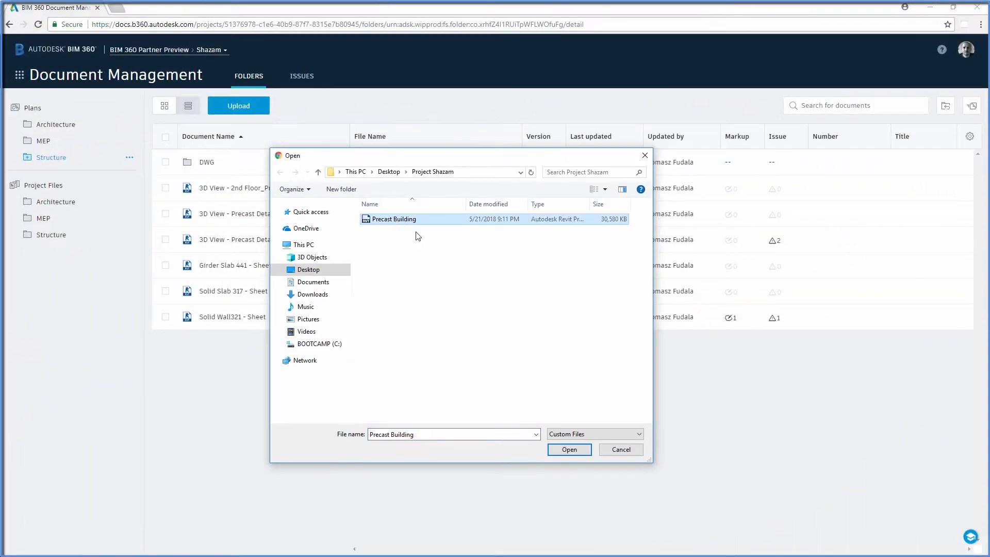
{"action": "left_click", "coordinate": [569, 449]}
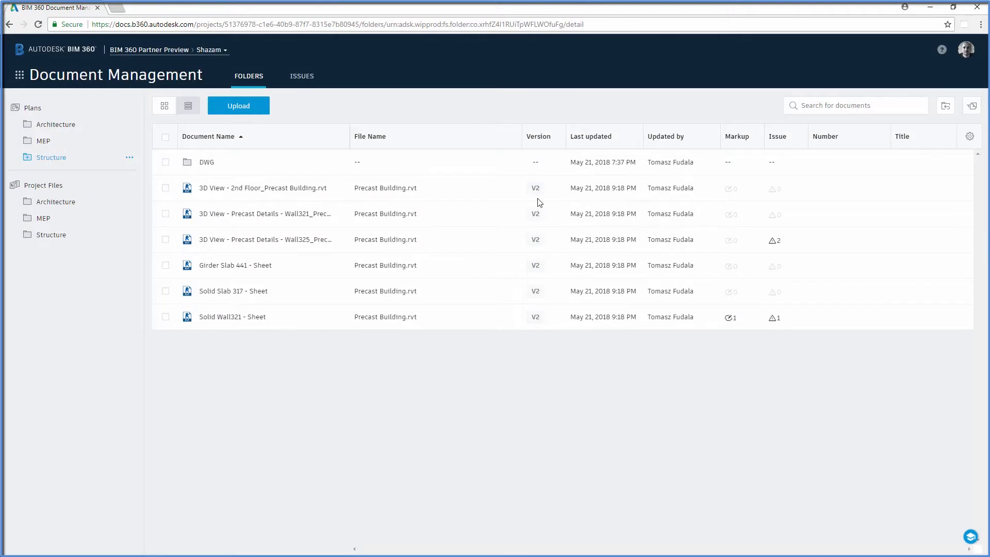
Step: Set the Add rebars issue to Answered with the official response "Rebars have been added." and close its details
{"action": "left_click", "coordinate": [302, 77]}
{"action": "left_click", "coordinate": [499, 165]}
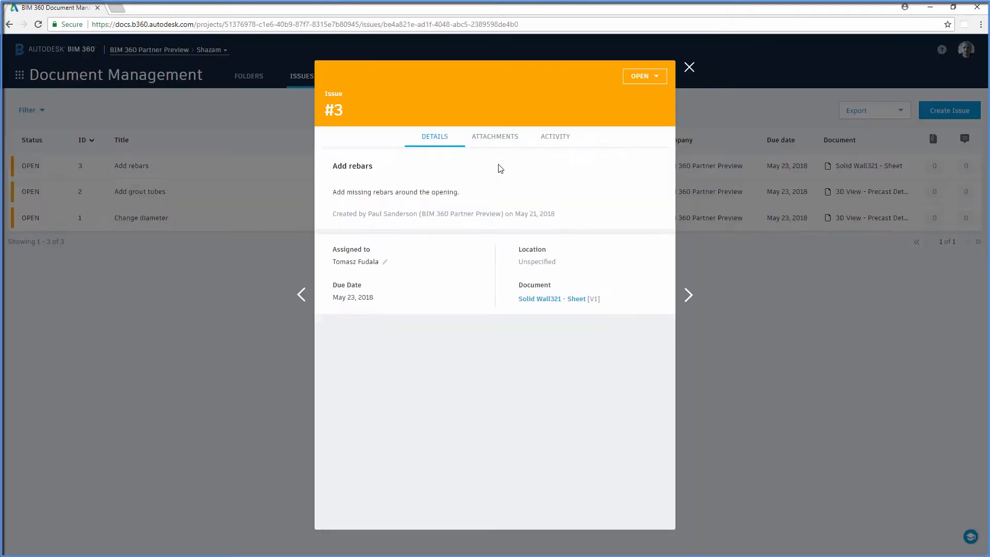
{"action": "left_click", "coordinate": [656, 76]}
{"action": "left_click", "coordinate": [645, 112]}
{"action": "left_click", "coordinate": [554, 160]}
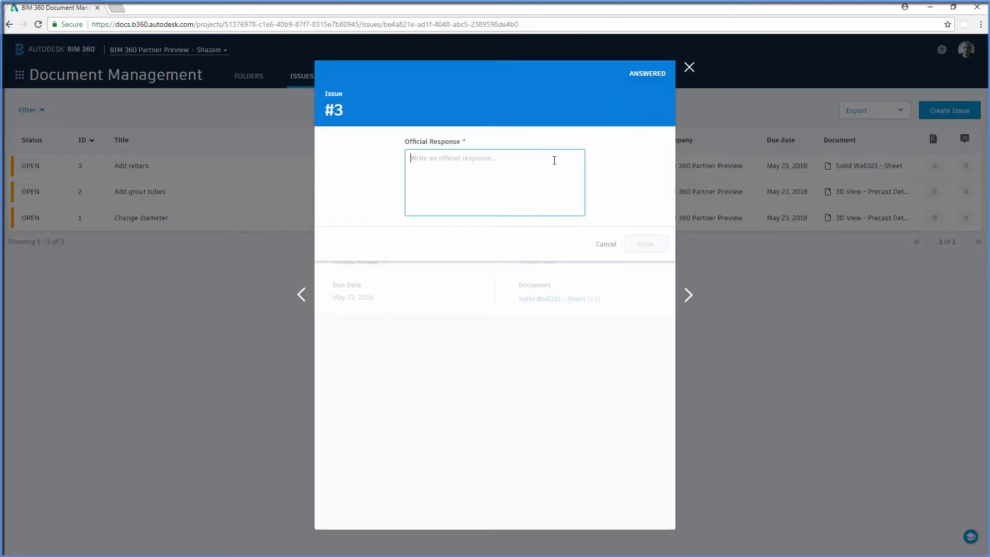
{"action": "type", "text": "Rebars have been added."}
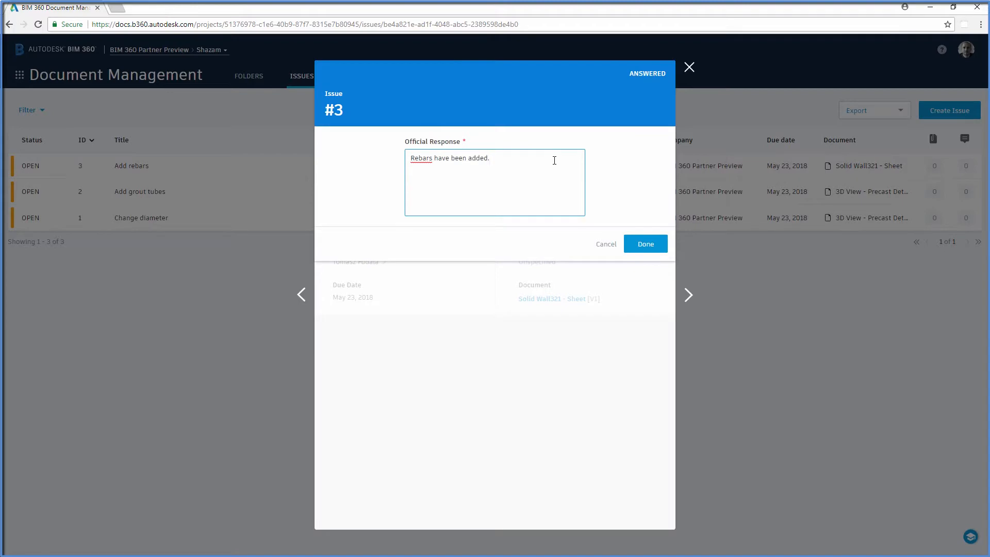
{"action": "left_click", "coordinate": [634, 243]}
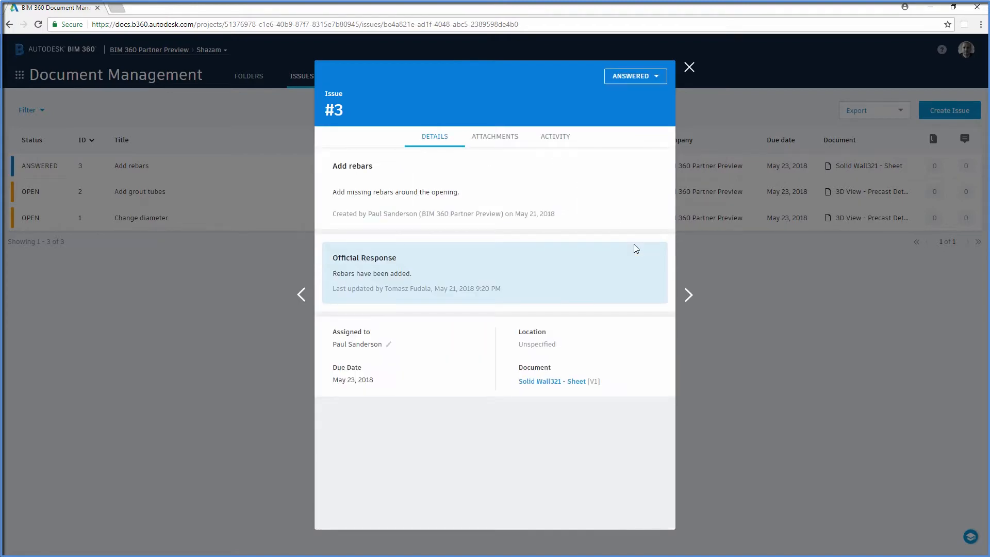
{"action": "left_click", "coordinate": [689, 67]}
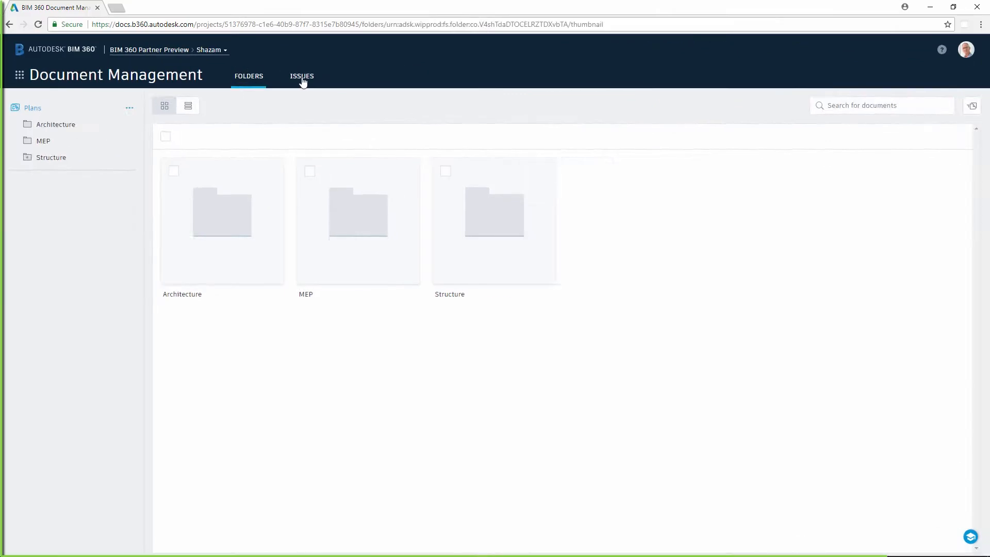
Step: Review the project issues list, and compare version 2 of the Wall325 precast details 3D view with version 1
{"action": "left_click", "coordinate": [302, 78]}
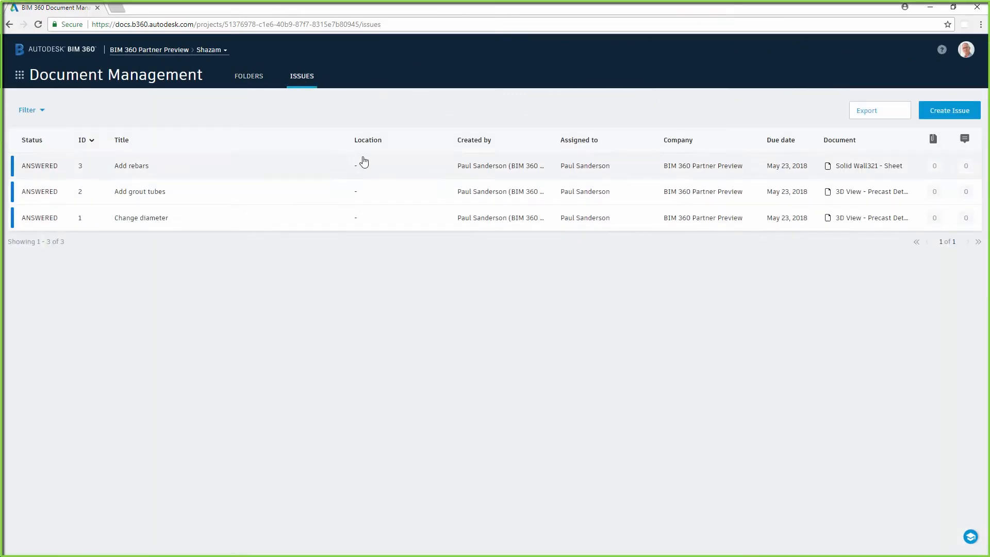
{"action": "left_click", "coordinate": [259, 82]}
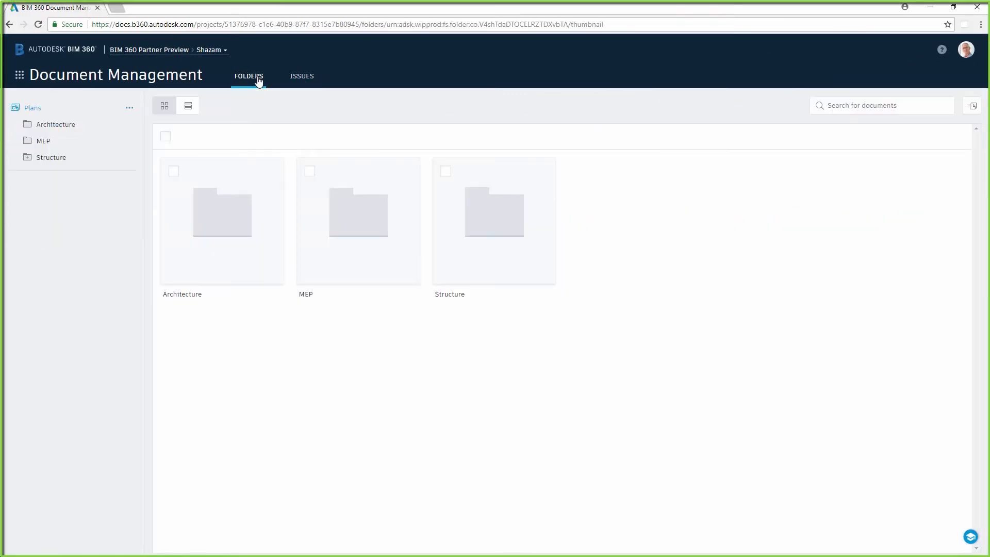
{"action": "left_click", "coordinate": [468, 218]}
{"action": "left_click", "coordinate": [467, 218]}
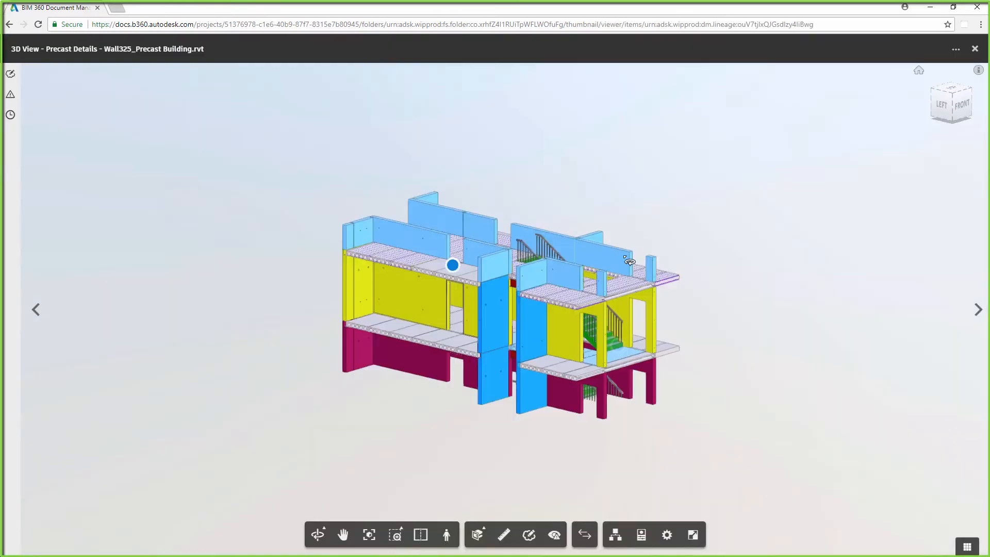
{"action": "left_click", "coordinate": [584, 536]}
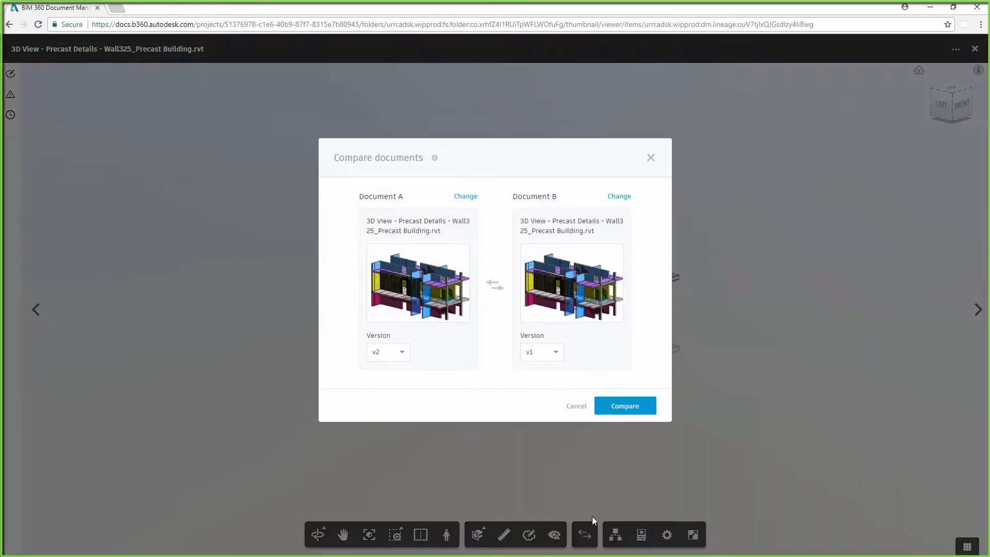
{"action": "left_click", "coordinate": [635, 404]}
Step: Examine the Wall325 changes as a tree, highlighting the modified H12 rebars around the door opening, and exit the comparison
{"action": "scroll", "coordinate": [468, 309], "scroll_direction": "up", "scroll_amount": 10}
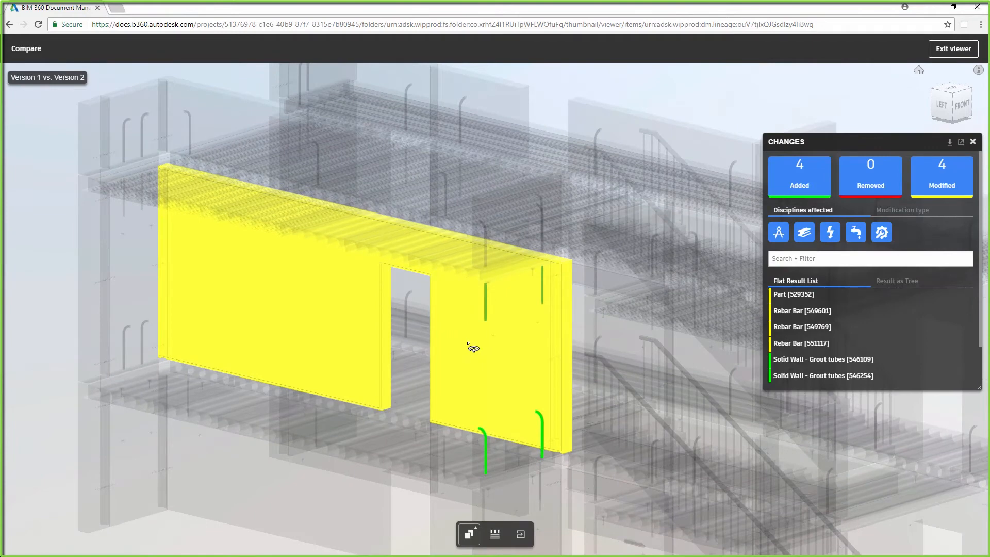
{"action": "left_click", "coordinate": [894, 280]}
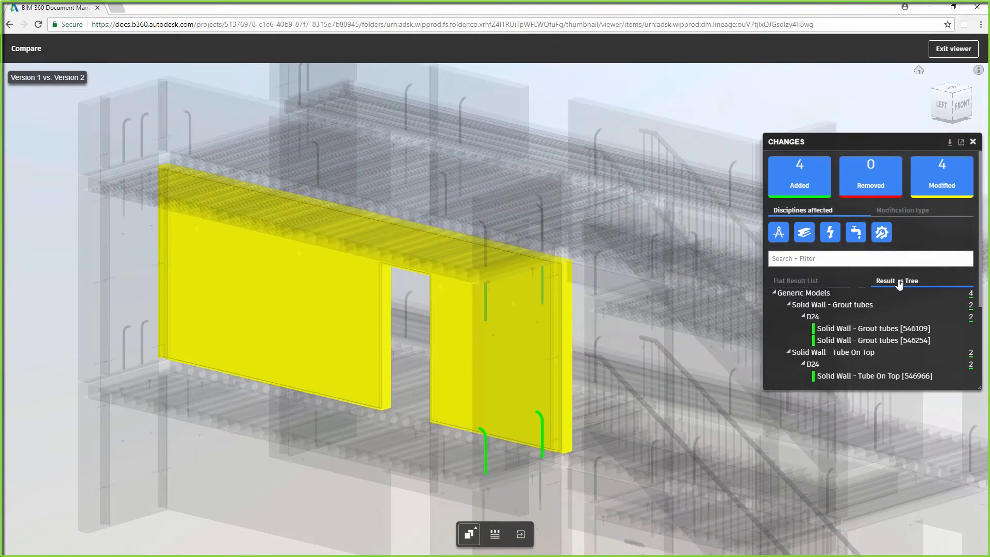
{"action": "scroll", "coordinate": [893, 309], "scroll_direction": "down", "scroll_amount": 2}
{"action": "scroll", "coordinate": [892, 314], "scroll_direction": "down", "scroll_amount": 1}
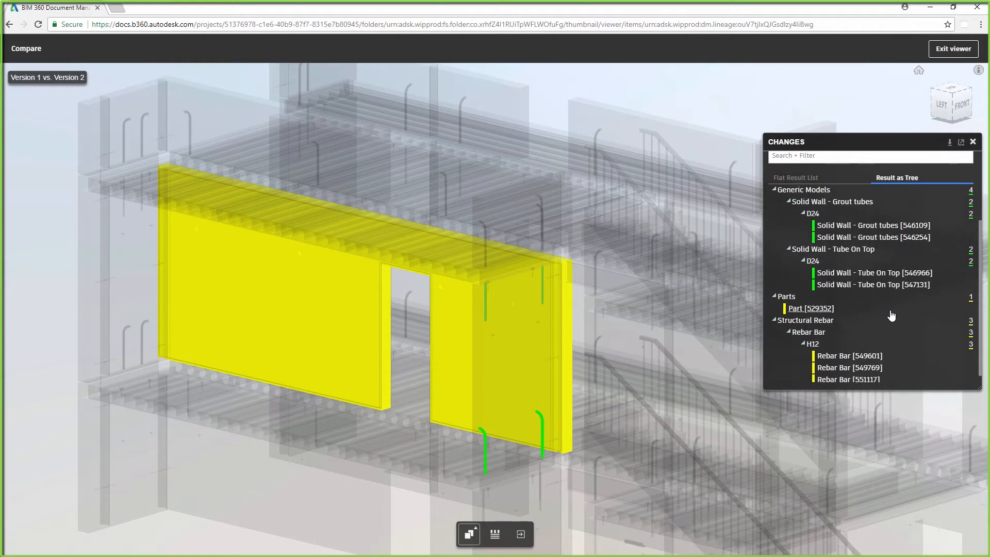
{"action": "left_click", "coordinate": [815, 335]}
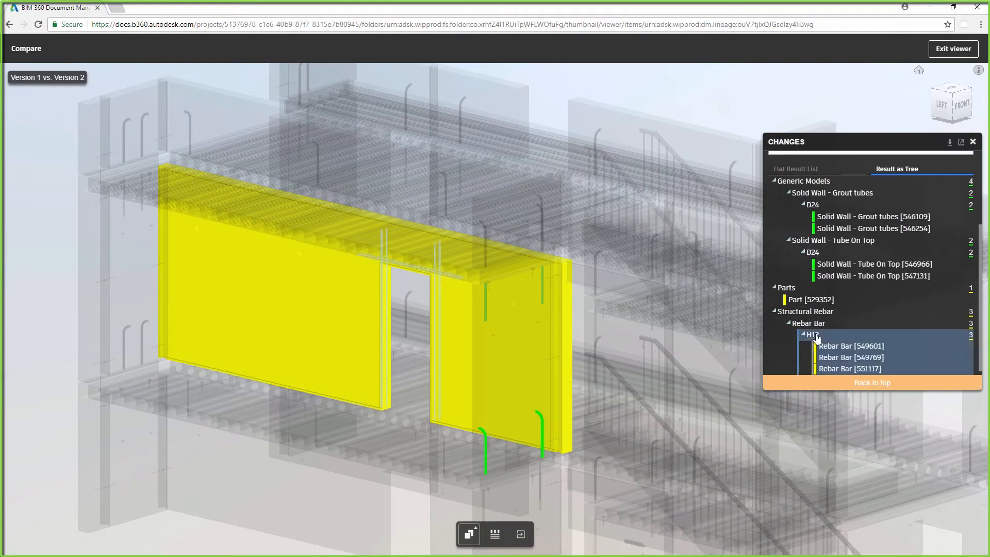
{"action": "scroll", "coordinate": [403, 330], "scroll_direction": "up", "scroll_amount": 3}
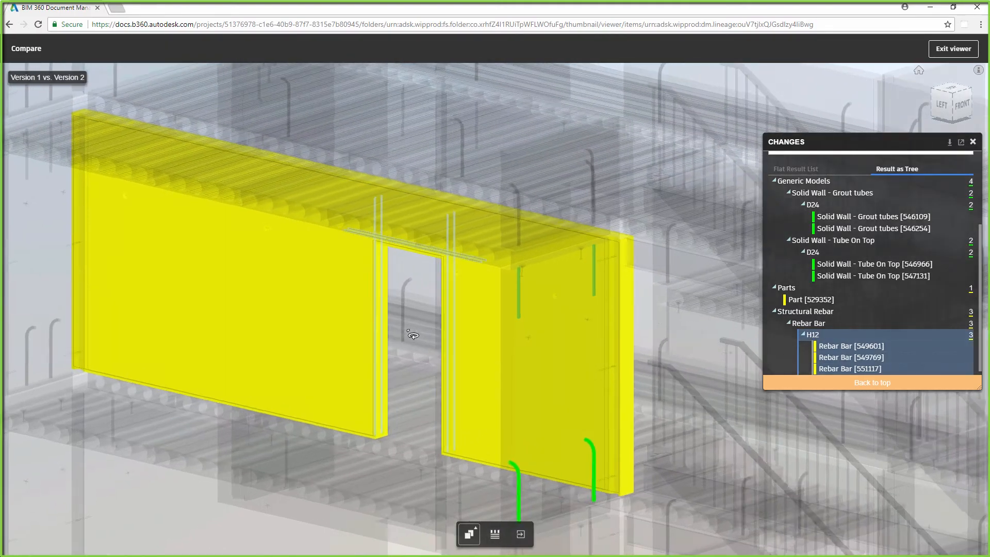
{"action": "left_click_drag", "start_coordinate": [404, 329], "coordinate": [643, 293]}
{"action": "middle_click_drag", "start_coordinate": [625, 299], "coordinate": [455, 324]}
{"action": "left_click_drag", "start_coordinate": [454, 337], "coordinate": [520, 370]}
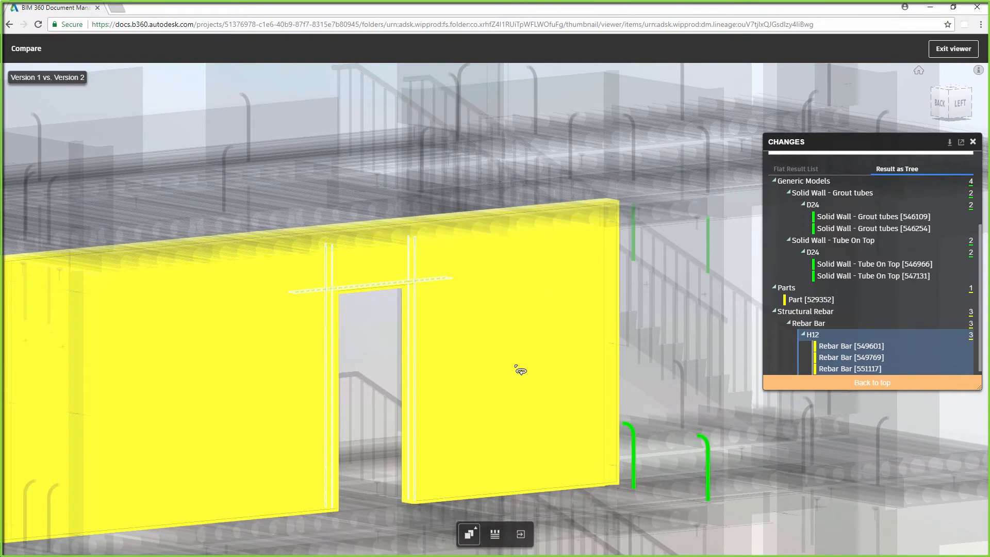
{"action": "left_click", "coordinate": [946, 49]}
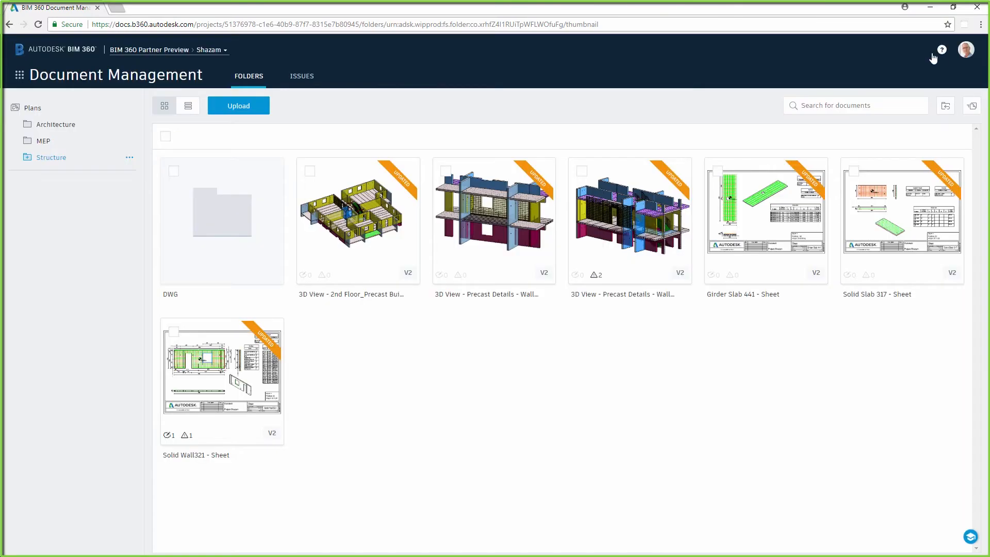
Step: Compare versions 2 and 1 of the Wall321 precast details 3D view, hiding modified elements to inspect the added rebars around the window
{"action": "left_click", "coordinate": [488, 216]}
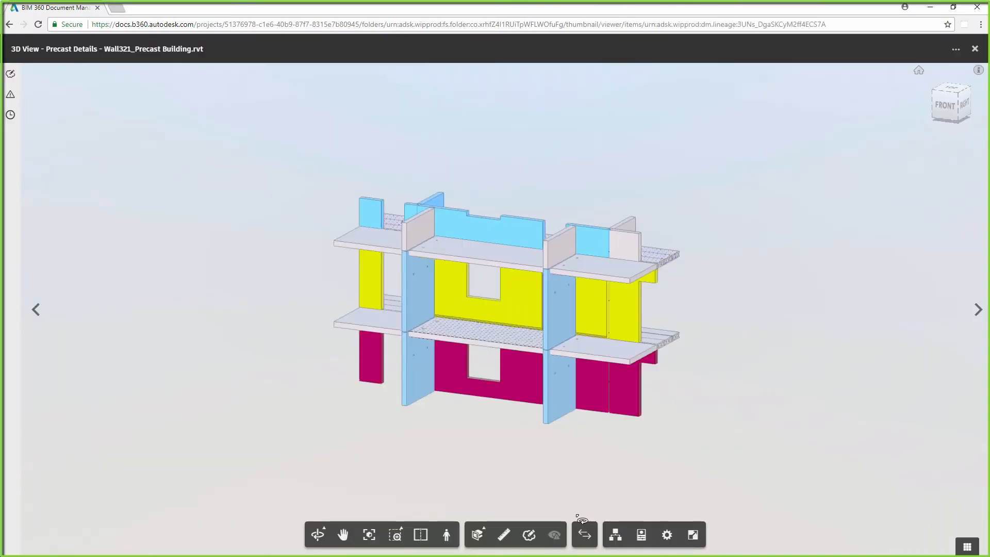
{"action": "left_click", "coordinate": [583, 533]}
{"action": "left_click", "coordinate": [624, 404]}
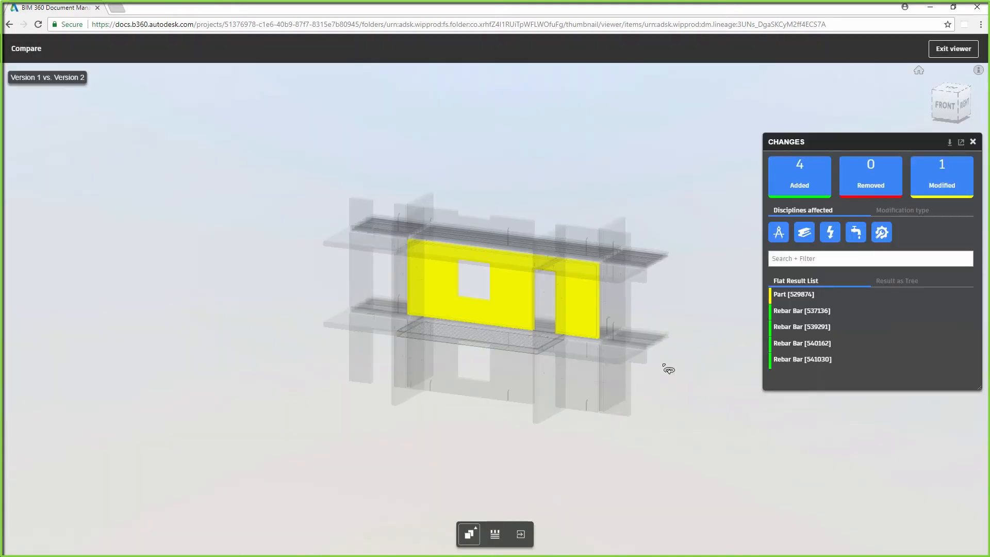
{"action": "left_click", "coordinate": [927, 192]}
{"action": "scroll", "coordinate": [485, 281], "scroll_direction": "up", "scroll_amount": 10}
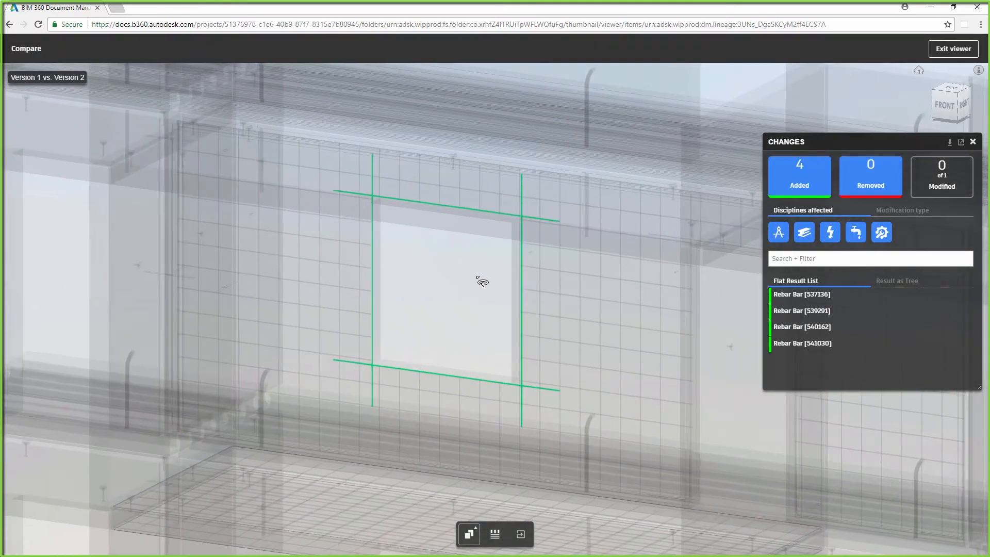
{"action": "left_click_drag", "start_coordinate": [482, 282], "coordinate": [467, 269]}
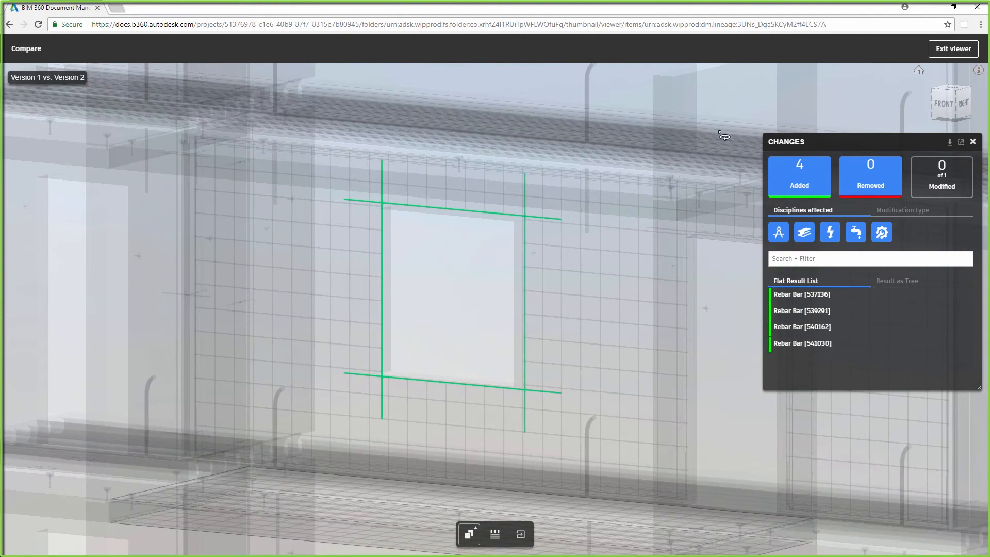
{"action": "left_click", "coordinate": [945, 50]}
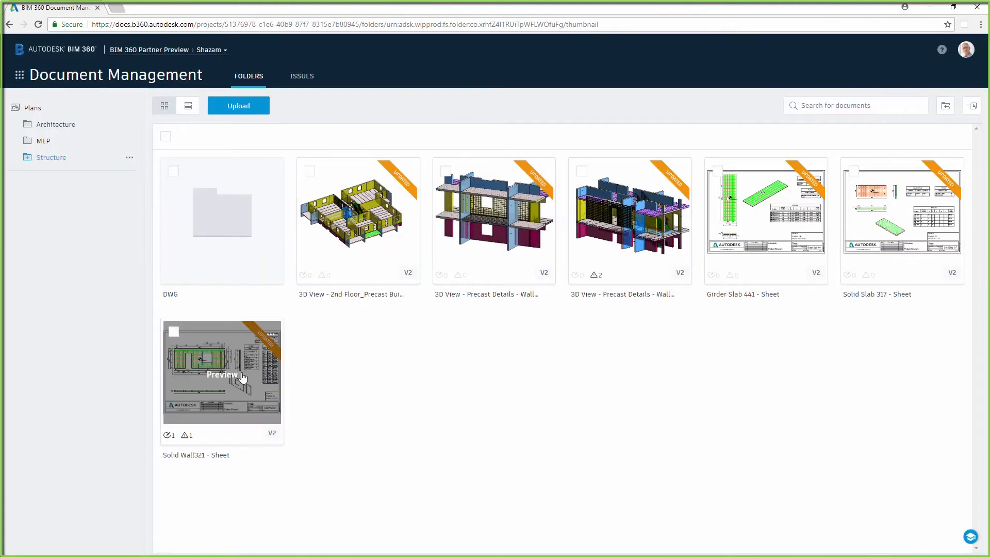
Step: Archive the published Add rebars markup on the Solid Wall321 sheet and close the sheet
{"action": "left_click", "coordinate": [277, 355]}
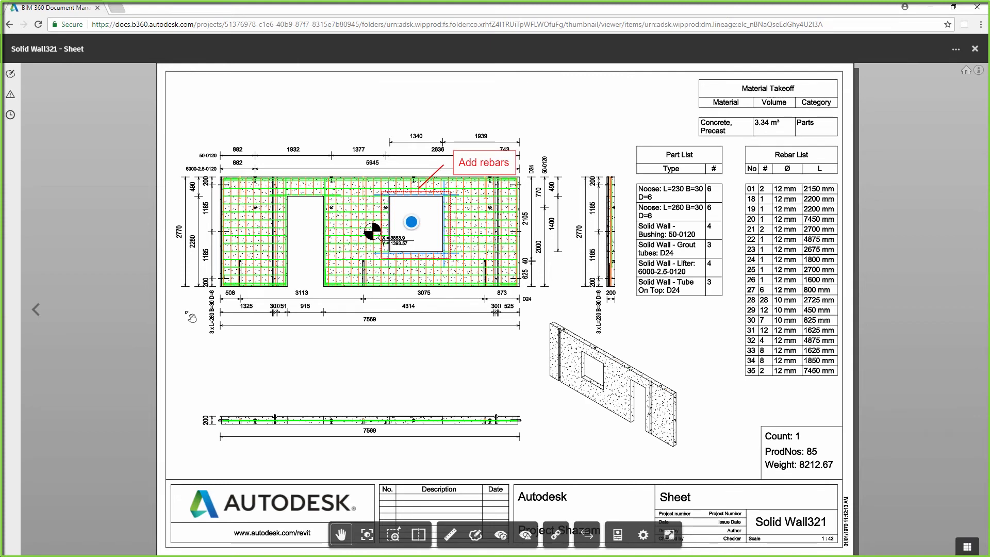
{"action": "left_click", "coordinate": [10, 74]}
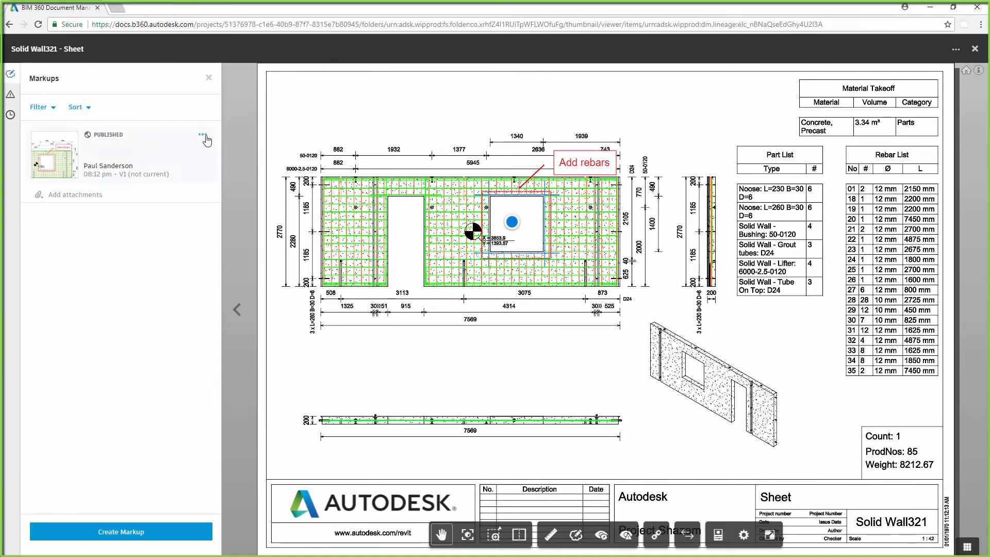
{"action": "left_click", "coordinate": [207, 141]}
{"action": "left_click", "coordinate": [197, 163]}
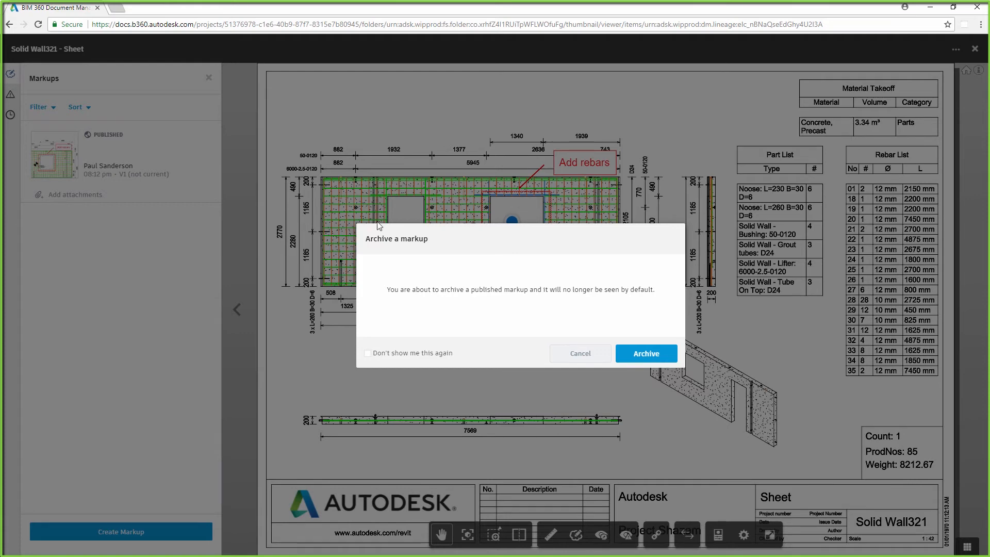
{"action": "left_click", "coordinate": [646, 354]}
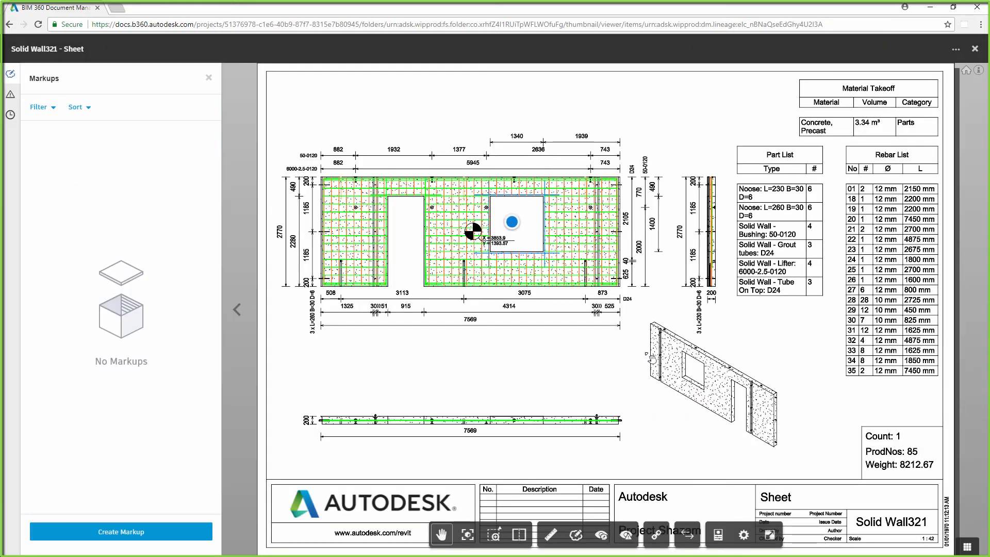
{"action": "left_click", "coordinate": [974, 49]}
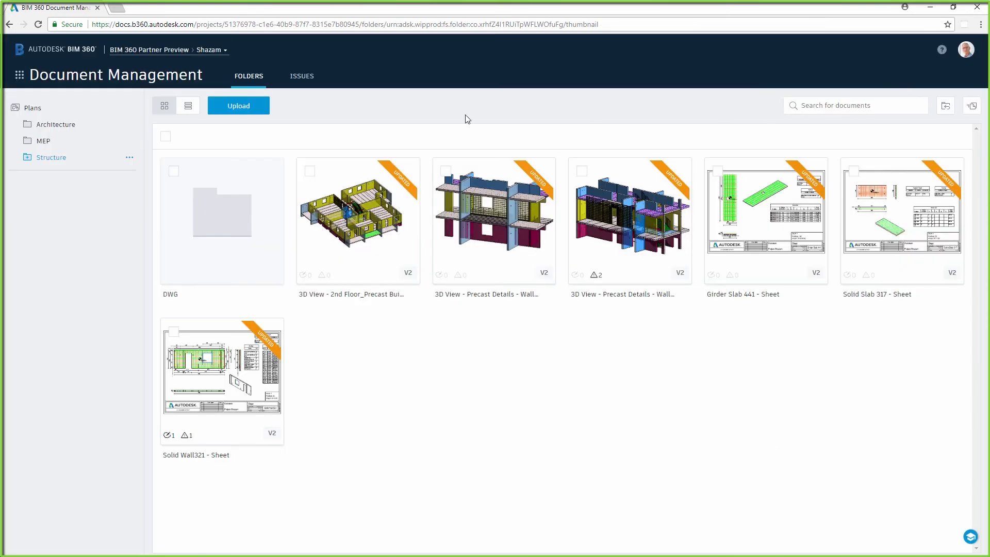
Step: Change the status of the Add rebars issue to Closed and add a closing comment
{"action": "left_click", "coordinate": [302, 78]}
{"action": "left_click", "coordinate": [485, 170]}
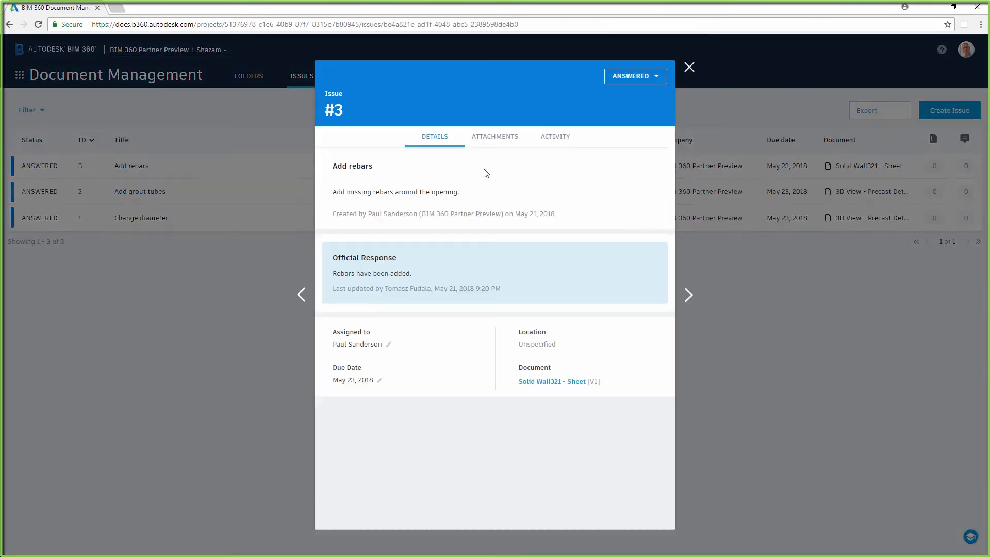
{"action": "left_click", "coordinate": [658, 77]}
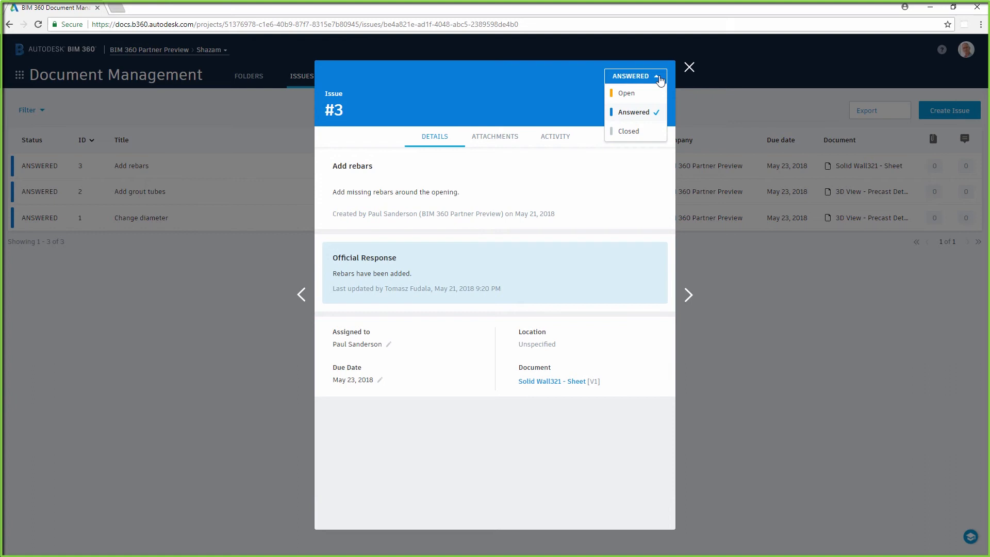
{"action": "left_click", "coordinate": [645, 132]}
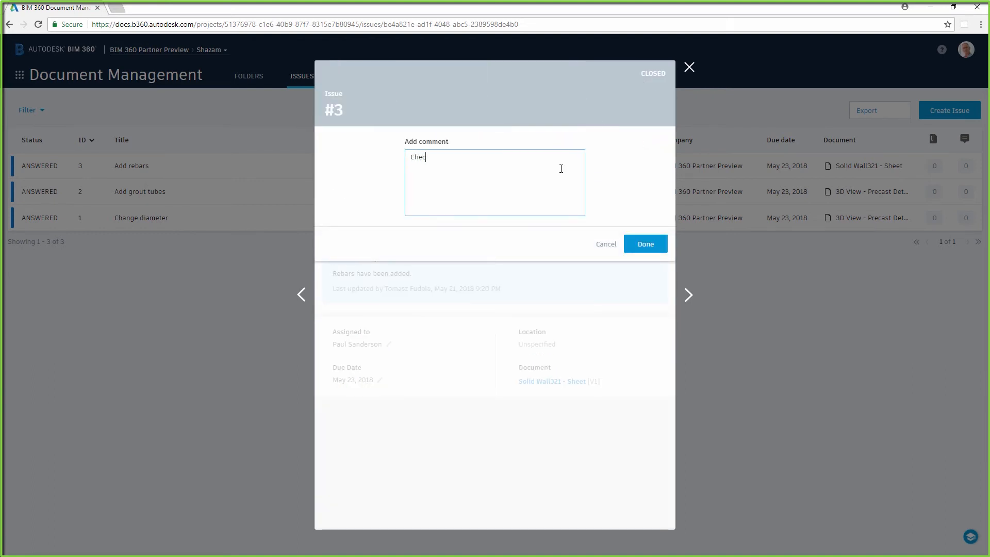
{"action": "left_click", "coordinate": [651, 246]}
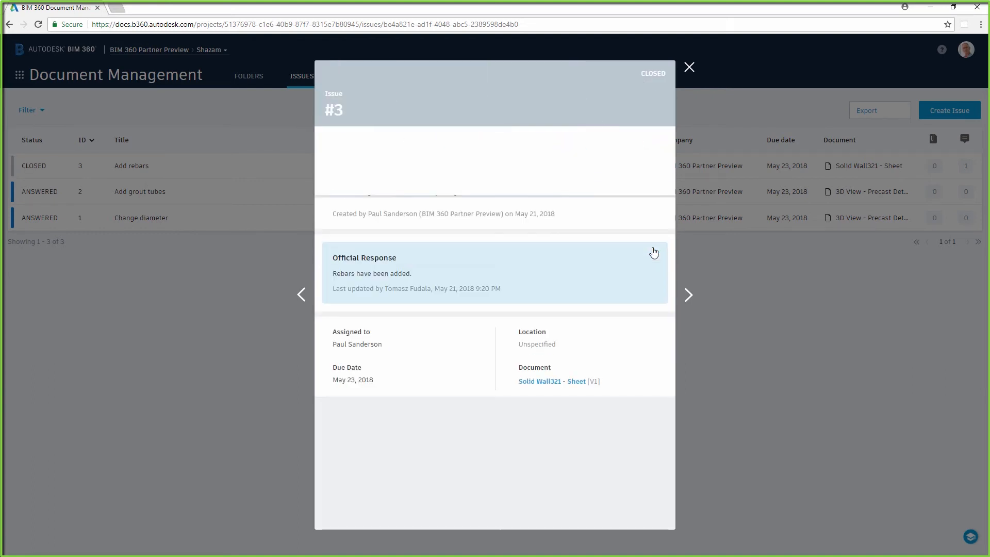